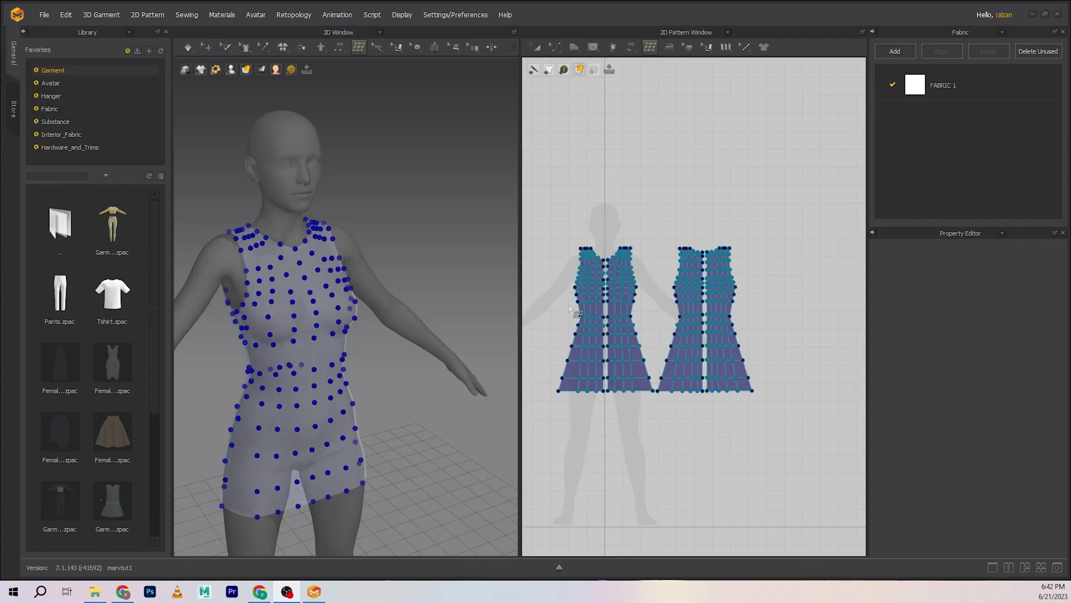
Step: Create 2D patterns from the retopologized front and back meshes of the dress
scroll(653, 307, "up", 3)
scroll(749, 305, "down", 1)
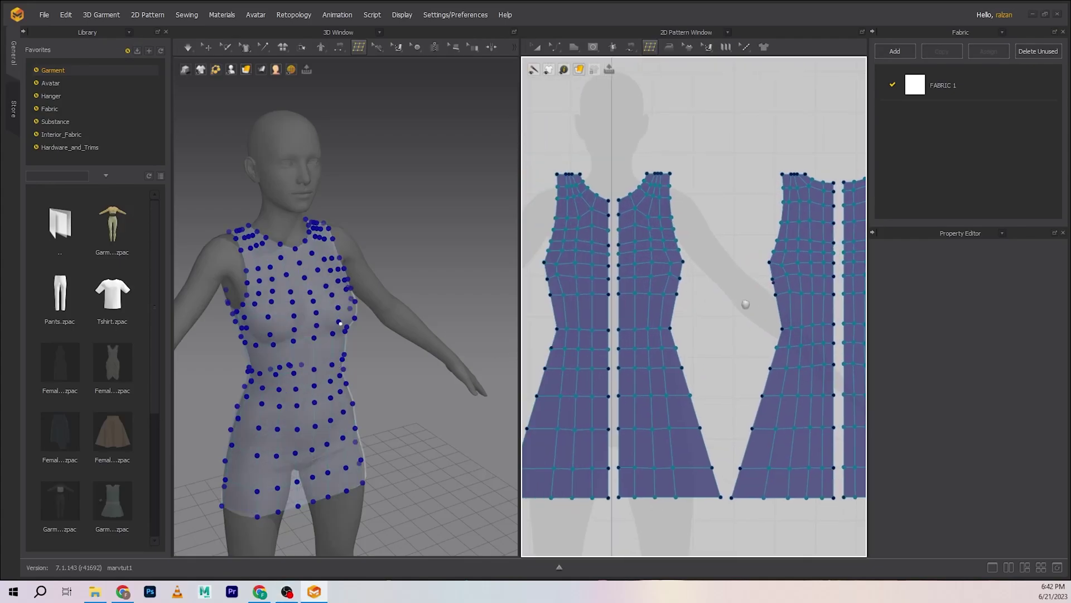
middle_click_drag(750, 305, 665, 310)
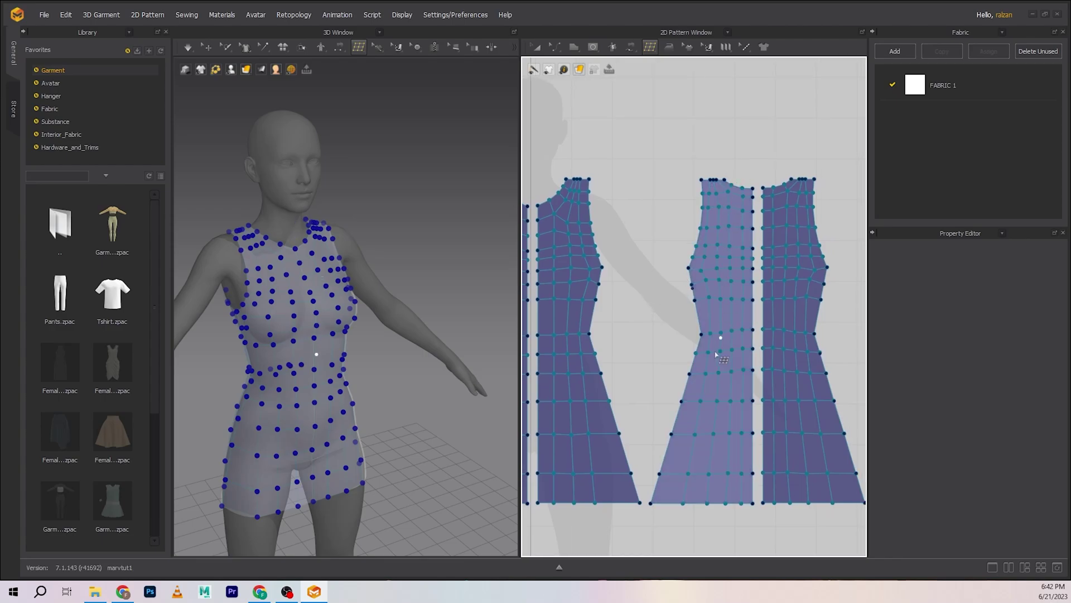
middle_click_drag(628, 340, 716, 302)
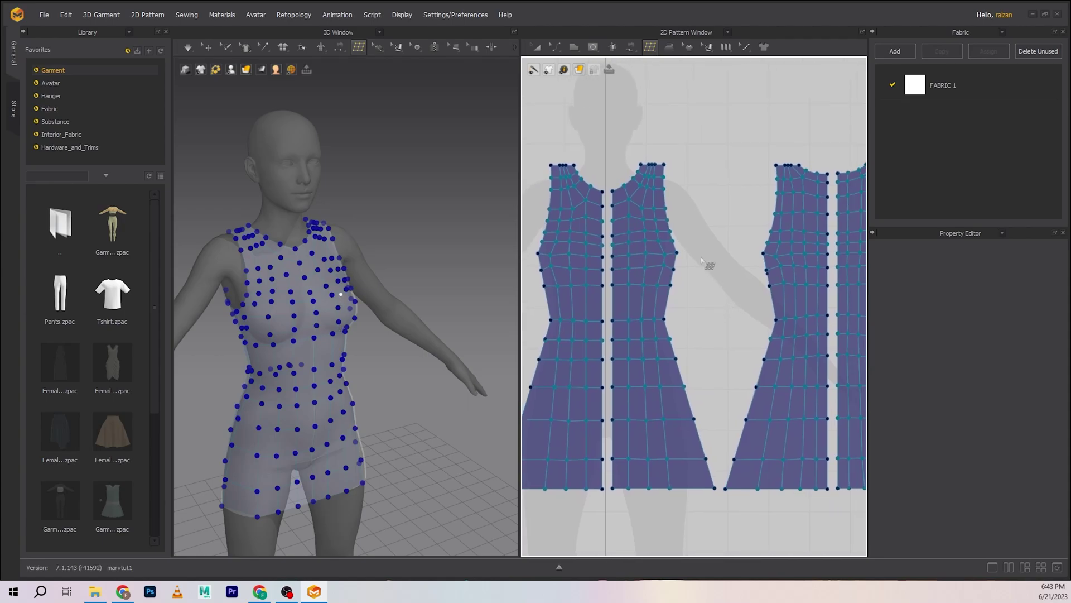
right_click(701, 257)
left_click(728, 278)
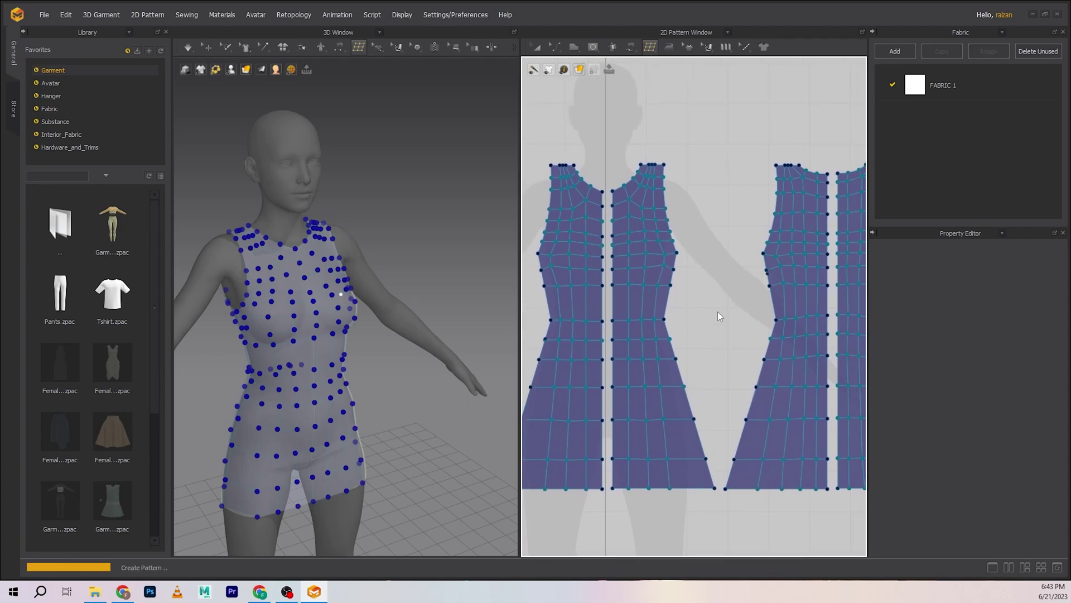
scroll(721, 318, "down", 3)
scroll(721, 318, "down", 1)
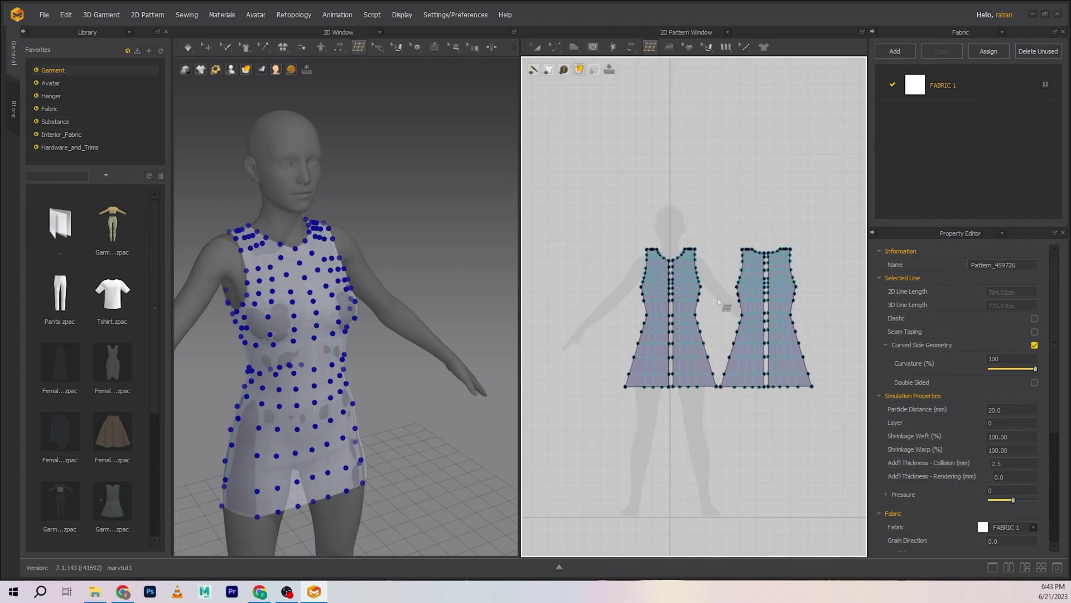
Step: Slide the retopologized left front half aside and move both original front halves up, clear of the retopologized front
middle_click_drag(725, 306, 705, 315)
key("a")
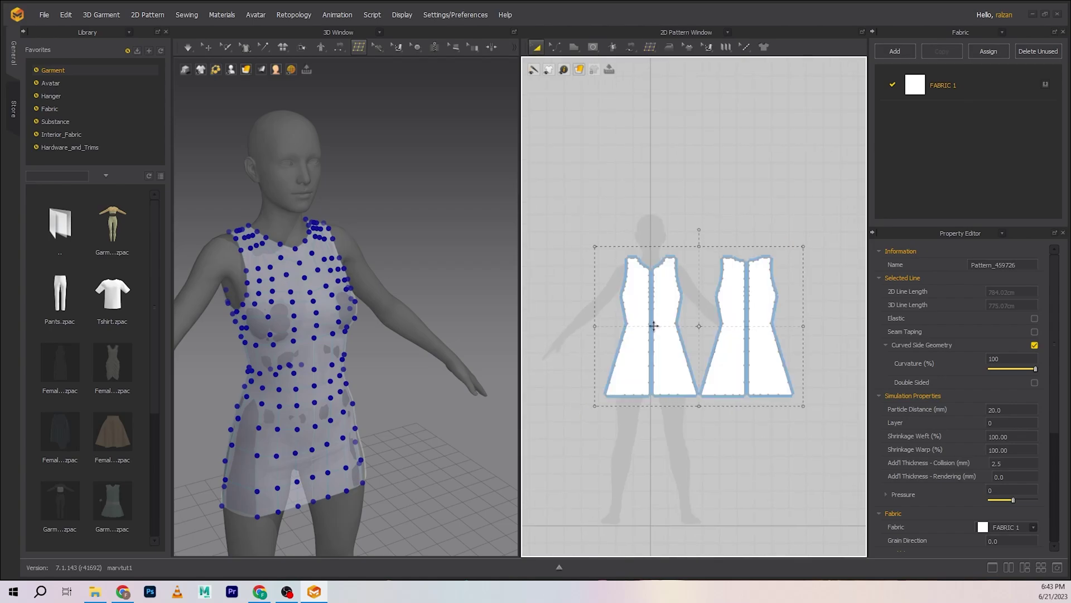
left_click_drag(653, 326, 656, 162)
left_click_drag(637, 307, 572, 303)
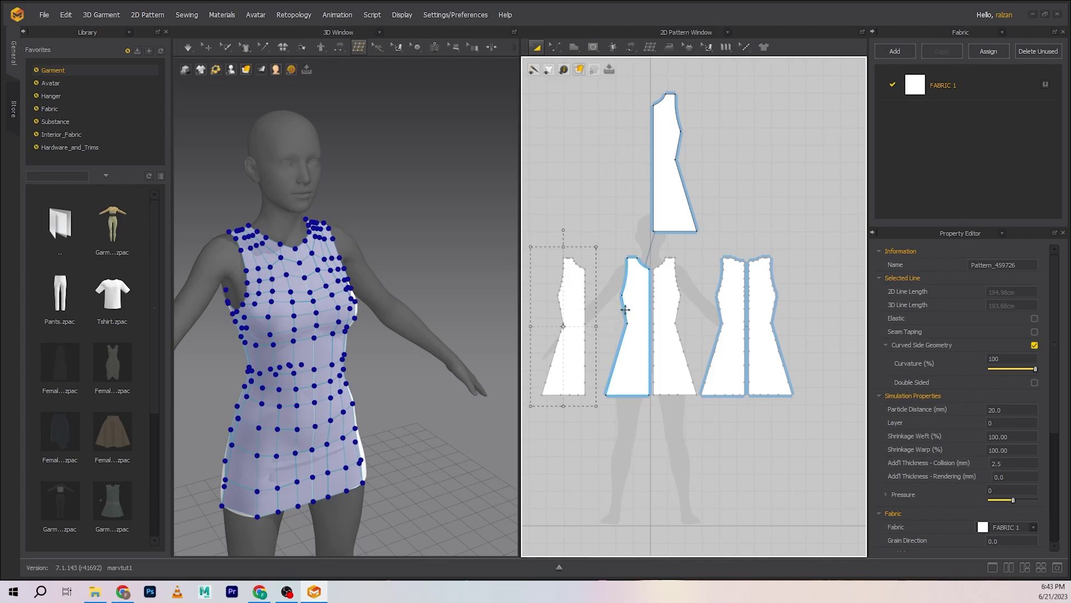
left_click(629, 308)
left_click_drag(636, 294, 633, 140)
Step: Place the retopologized left front half back beside its right half, leaving a small gap between them
left_click(573, 302)
left_click_drag(572, 300, 634, 300)
left_click(765, 199)
middle_click_drag(722, 226, 703, 225)
scroll(653, 268, "up", 2)
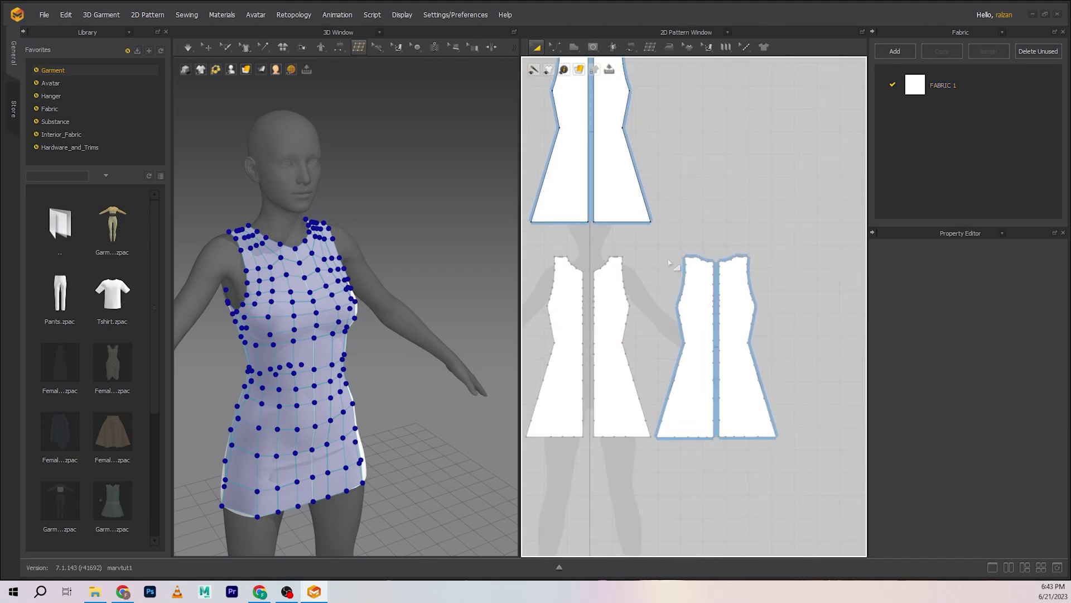
left_click(604, 306)
left_click_drag(607, 305, 602, 306)
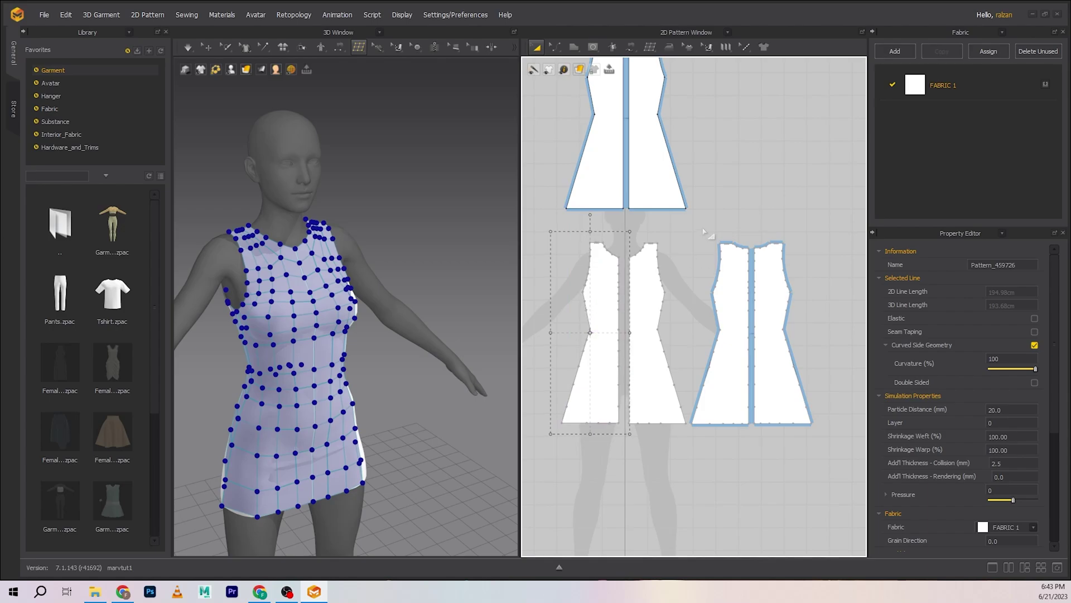
Step: Move both retopologized back halves up above the original back patterns
left_click(696, 246)
middle_click_drag(696, 246, 633, 240)
left_click(658, 287)
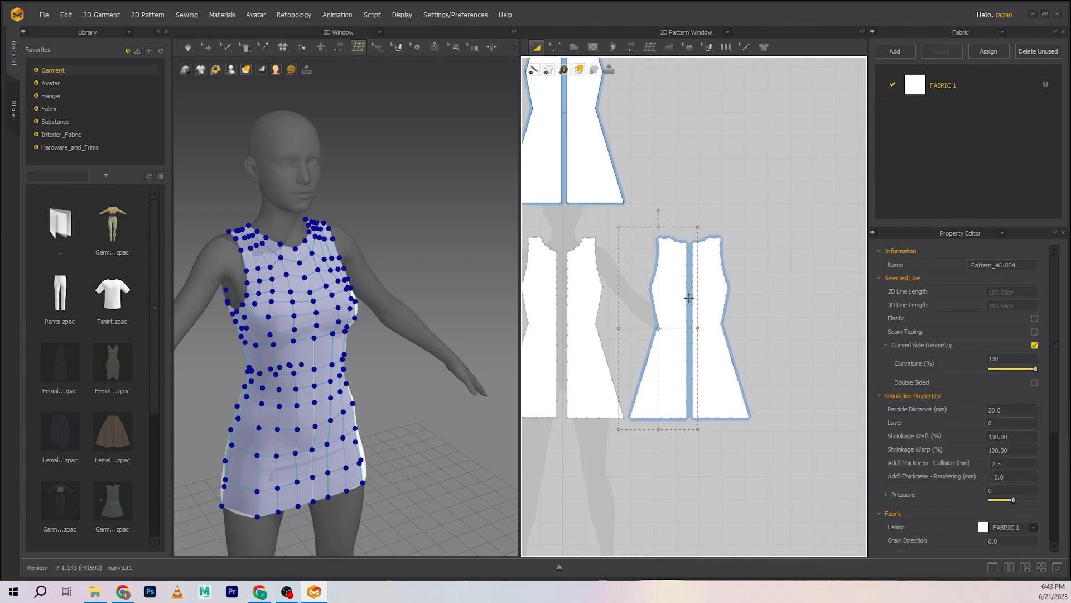
left_click_drag(716, 301, 731, 85)
scroll(784, 276, "down", 3)
middle_click_drag(783, 286, 765, 289)
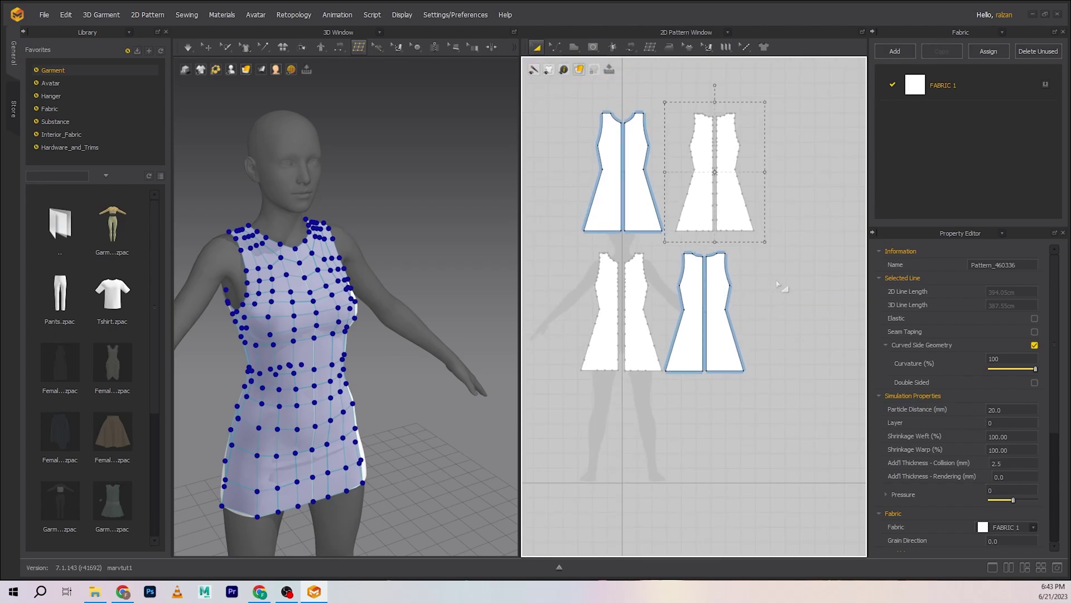
left_click(774, 286)
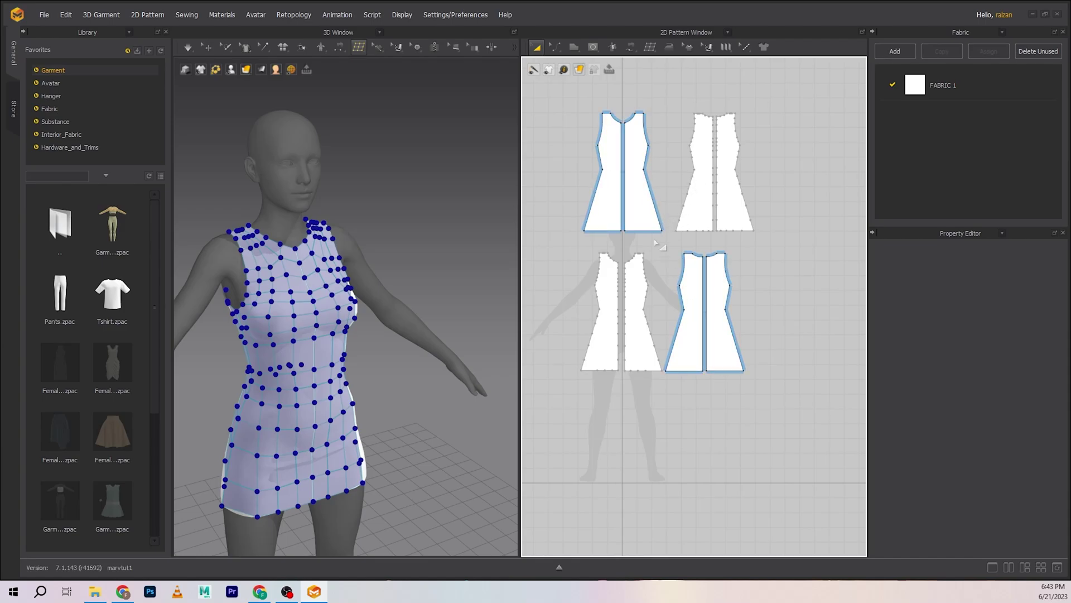
Step: Move the original front pattern pair down to the free space beside the original back pair
scroll(657, 247, "up", 3)
scroll(656, 247, "down", 2)
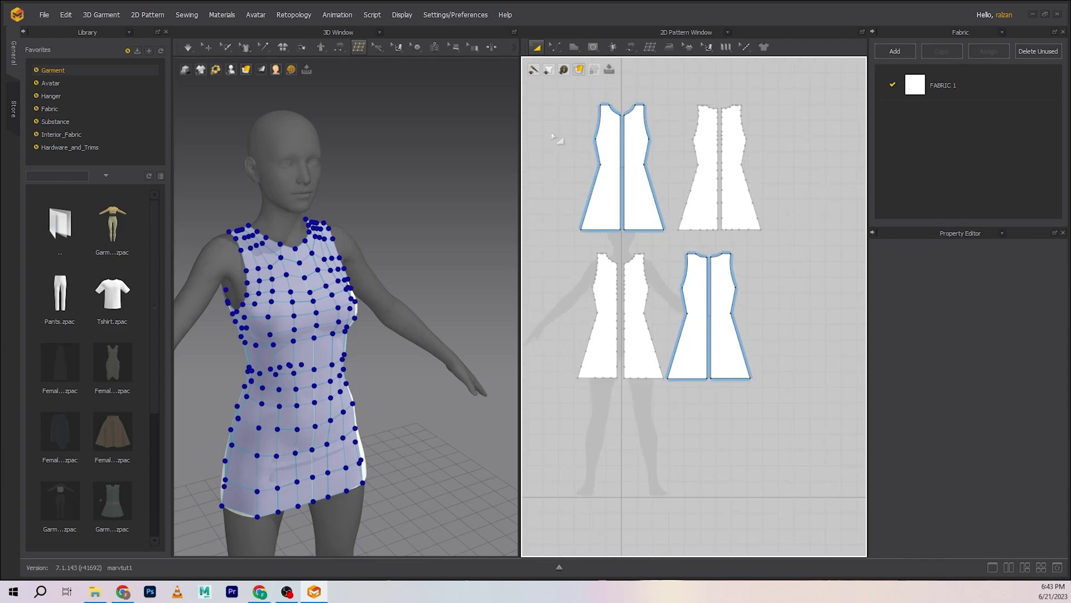
left_click(617, 180)
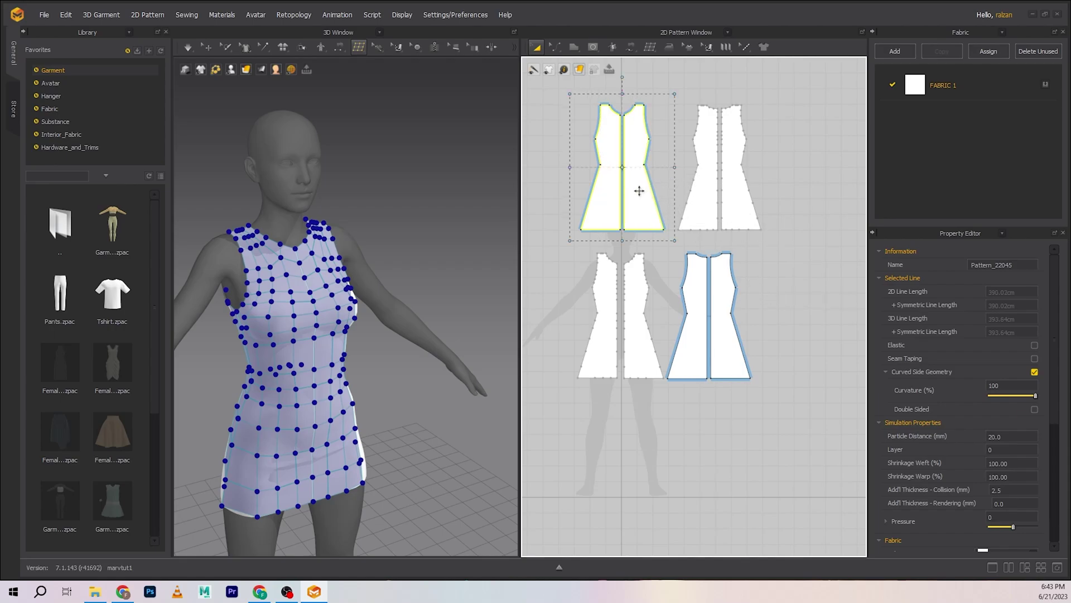
left_click_drag(640, 190, 830, 339)
Step: Place both retopologized back halves directly above the retopologized front patterns
middle_click_drag(700, 285, 678, 295)
left_click_drag(641, 153, 579, 187)
left_click(713, 199)
left_click(672, 207, "shift")
scroll(753, 231, "up", 5)
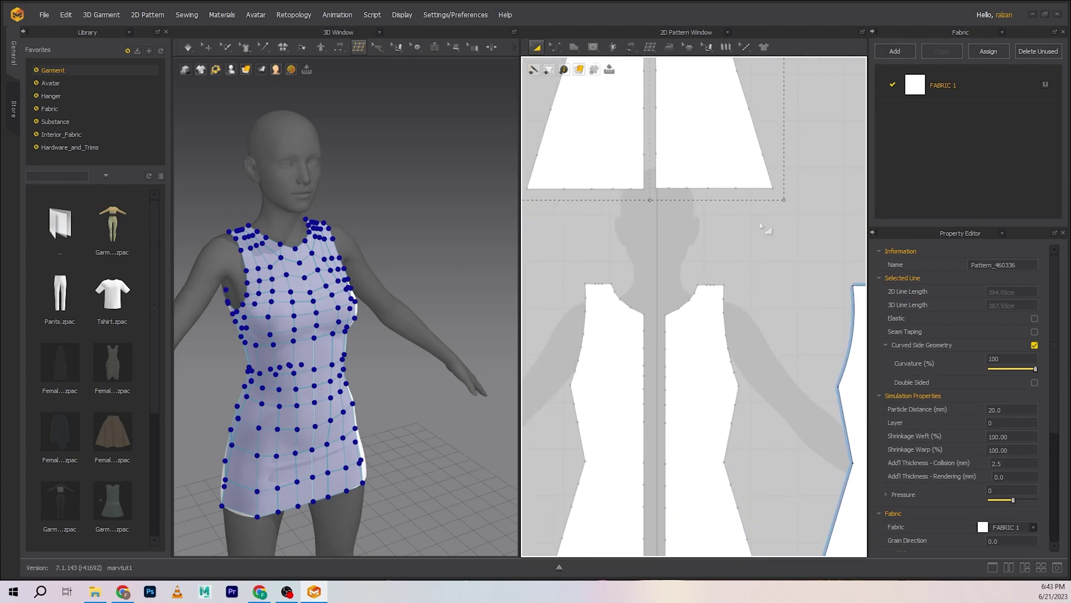
left_click(759, 252)
scroll(751, 243, "down", 5)
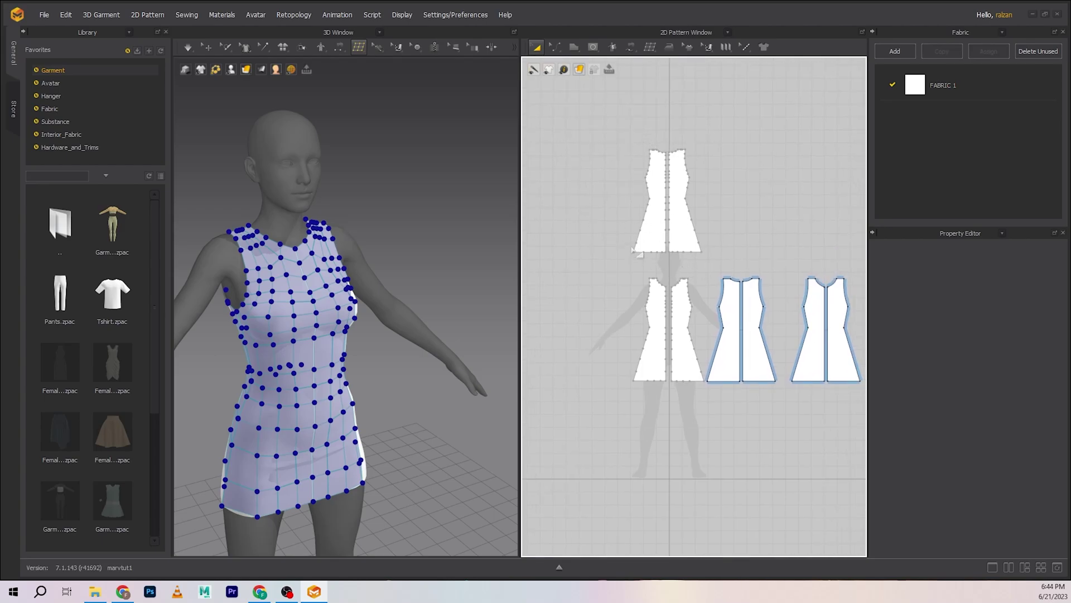
middle_click_drag(632, 264, 587, 289)
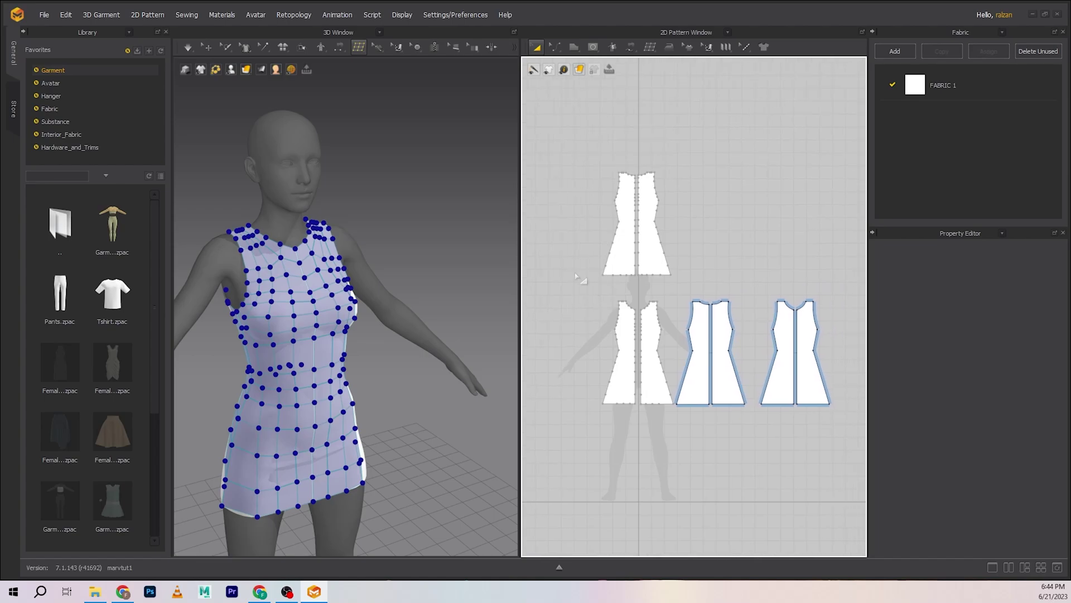
left_click(44, 15)
mouse_move(77, 127)
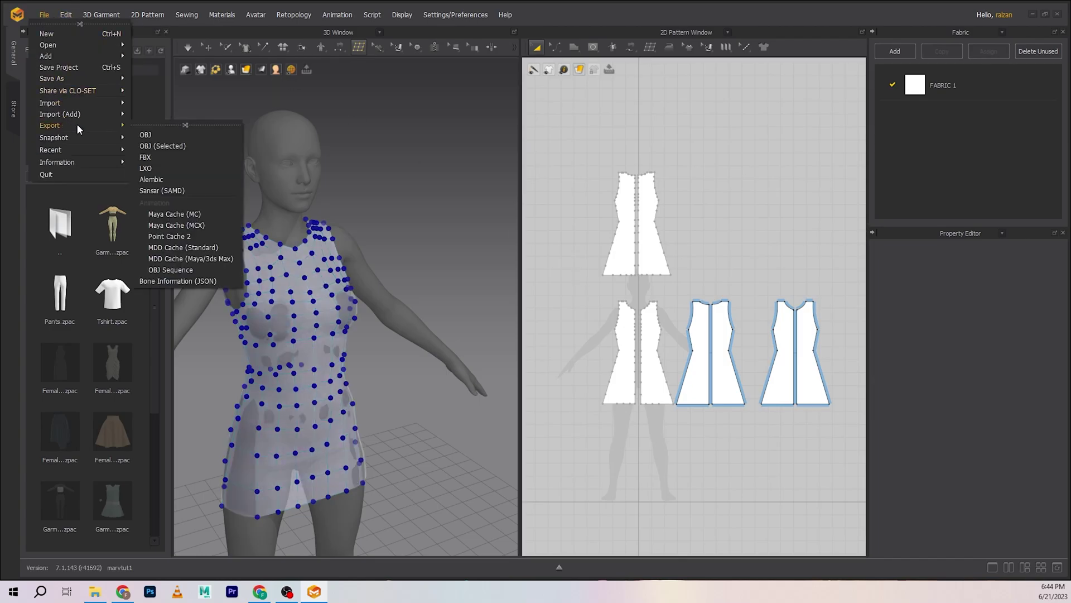
left_click(163, 135)
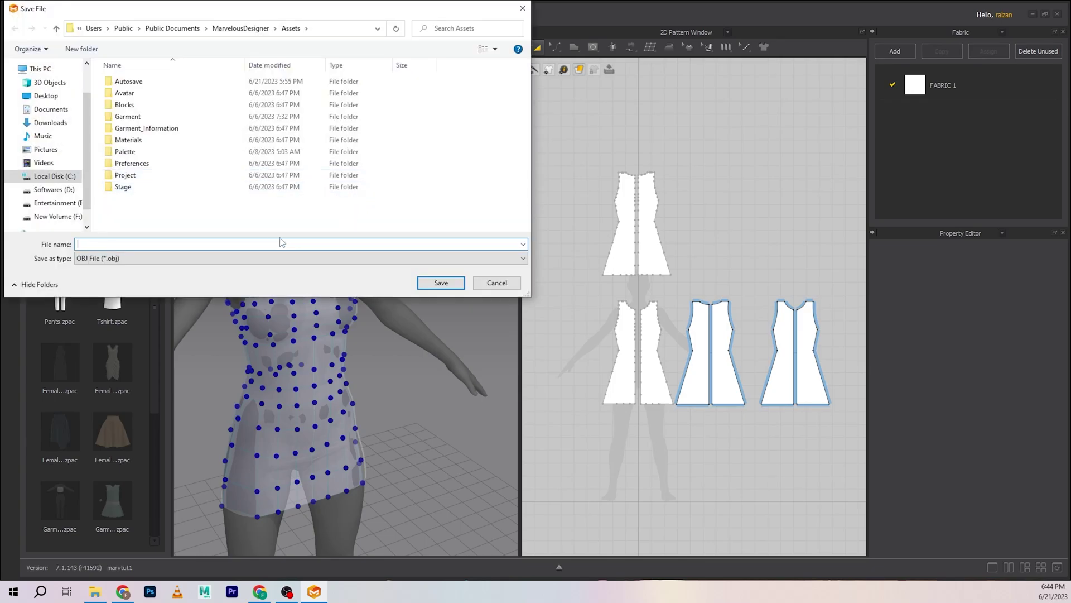
left_click(36, 190)
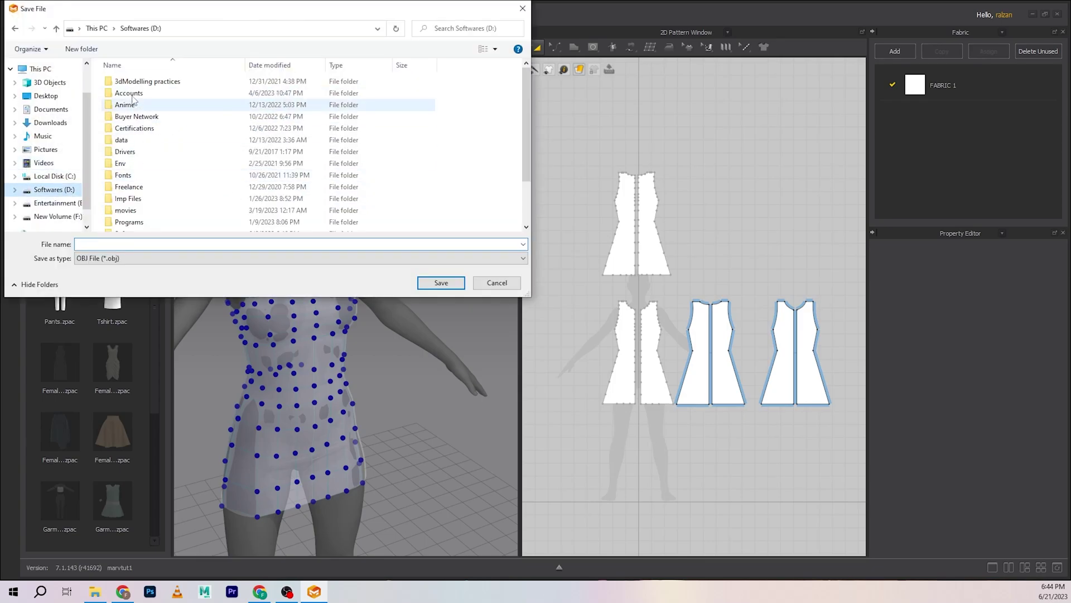
double_click(133, 82)
double_click(134, 148)
double_click(131, 93)
scroll(144, 162, "down", 3)
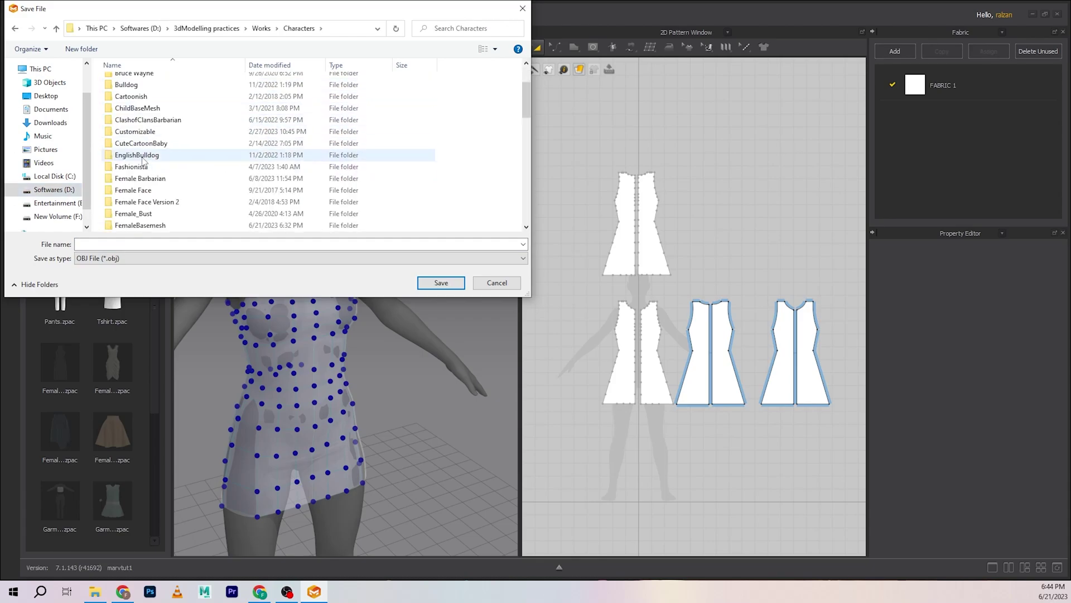
double_click(148, 225)
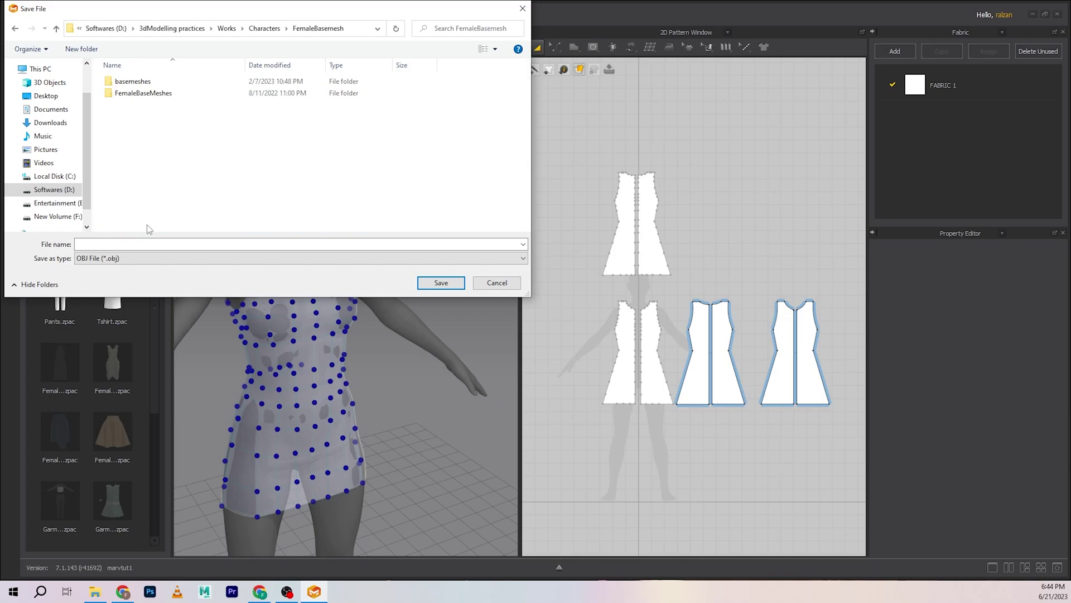
left_click(164, 241)
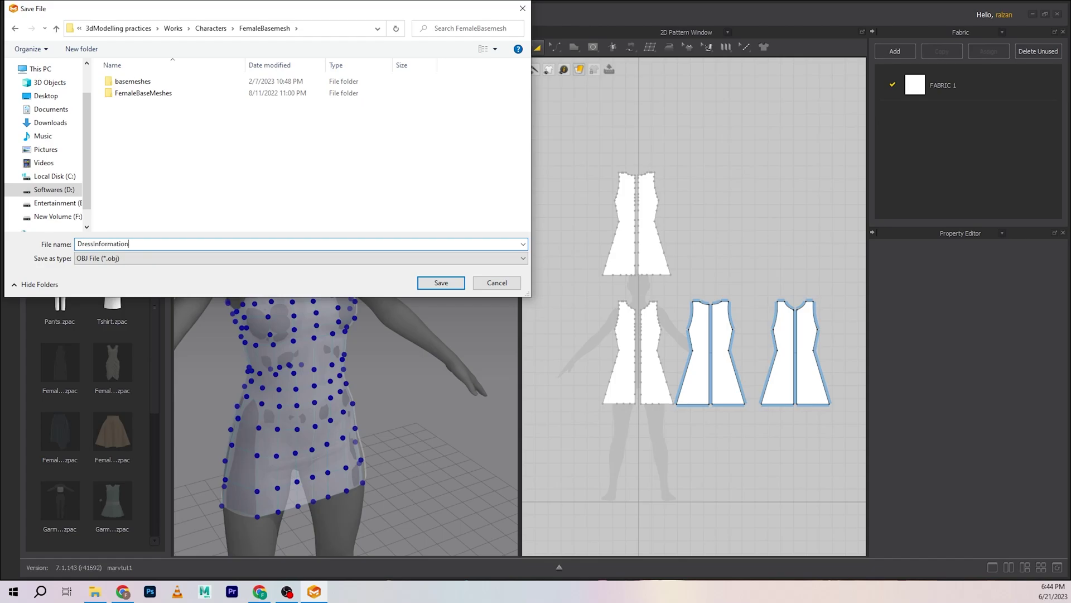
key("Return")
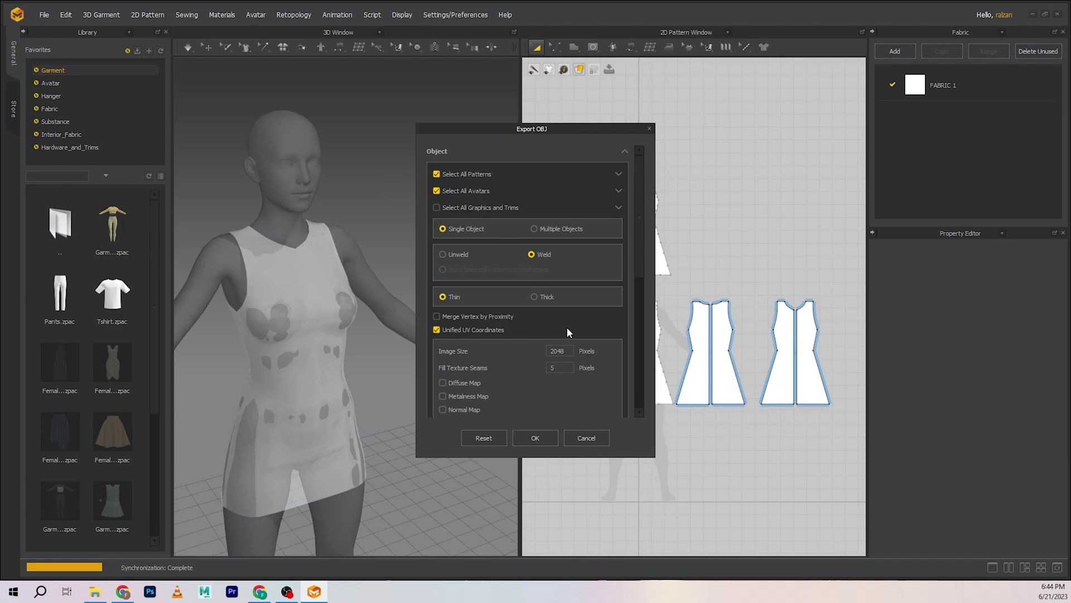
left_click(595, 441)
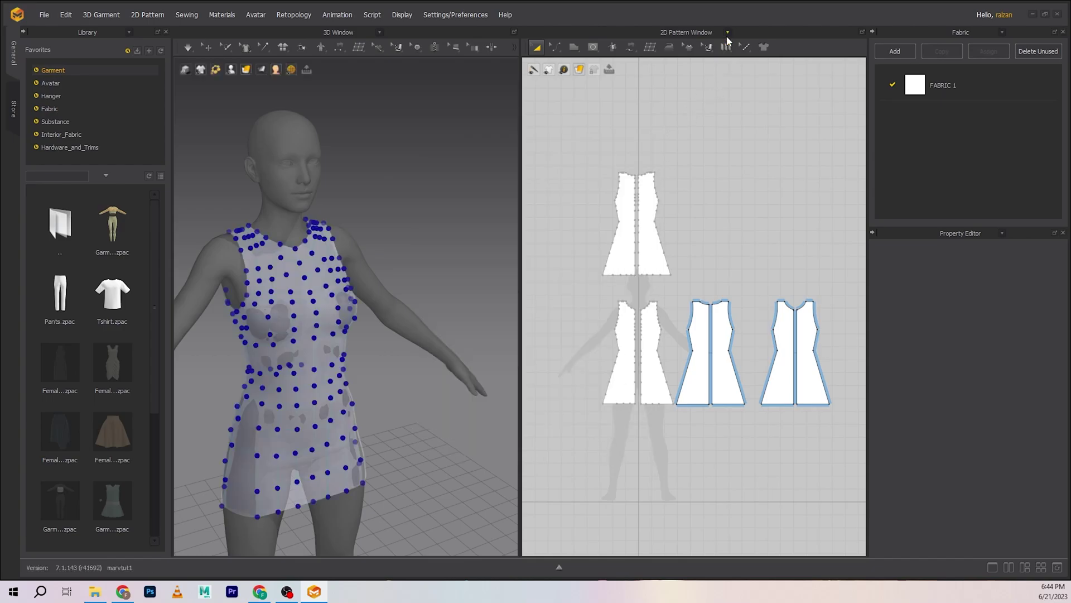
Step: Replace the 2D pattern view with the UV Editor and show the whole UV layout
left_click(727, 33)
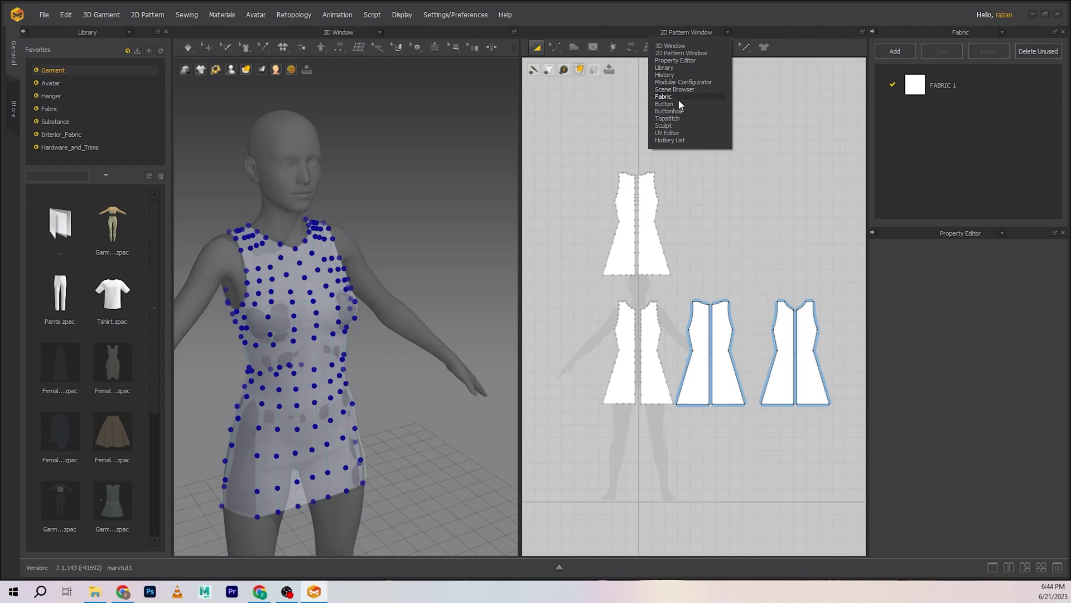
left_click(686, 132)
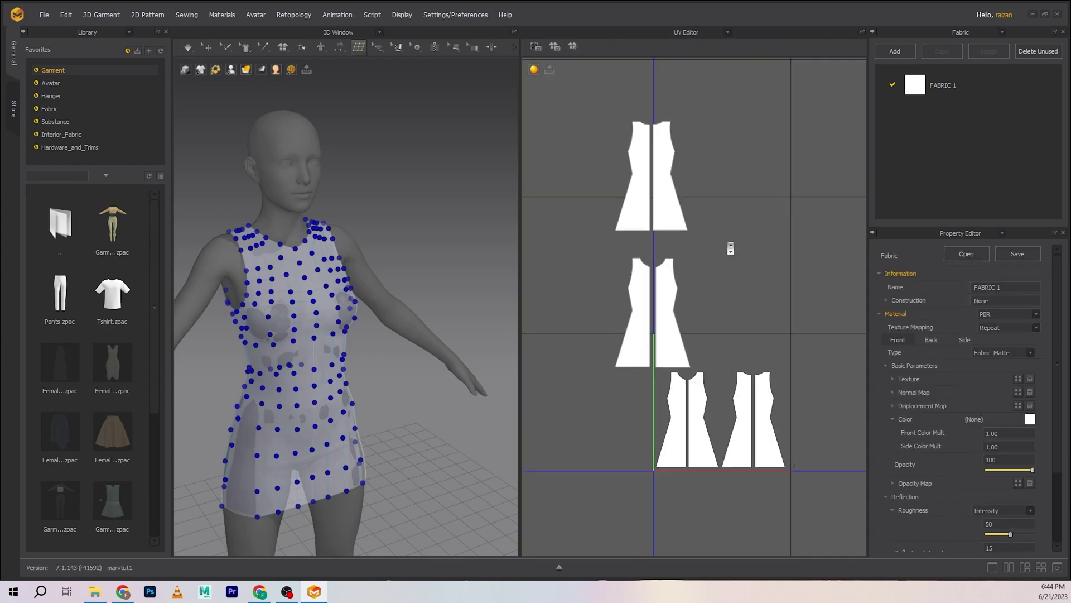
scroll(748, 342, "down", 2)
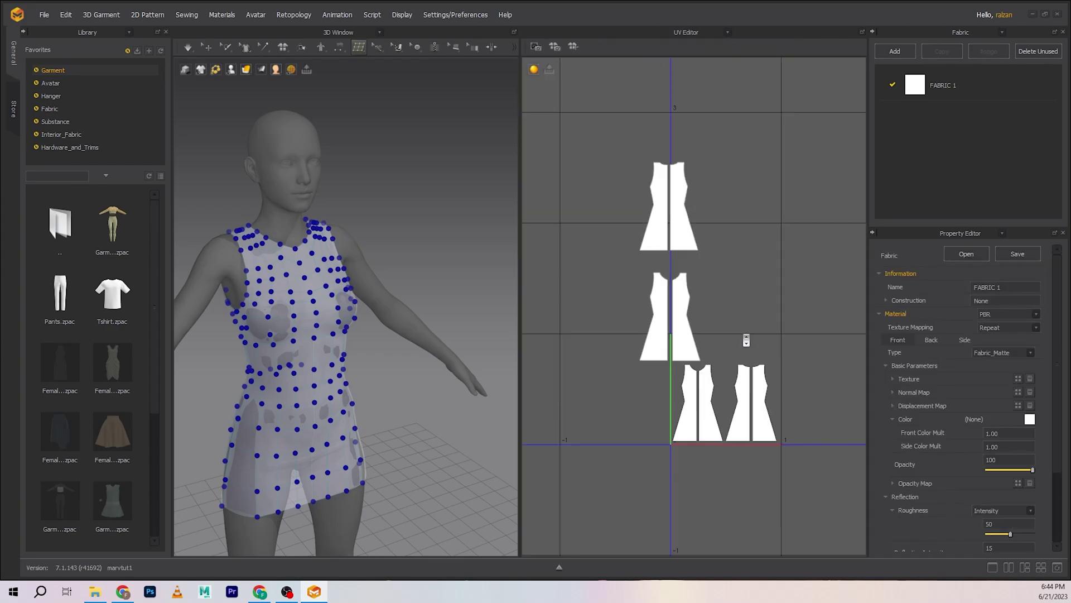
Step: Move the right half of the retopologized back over its original counterpart in the UV tile and scale it to match
left_click(682, 205)
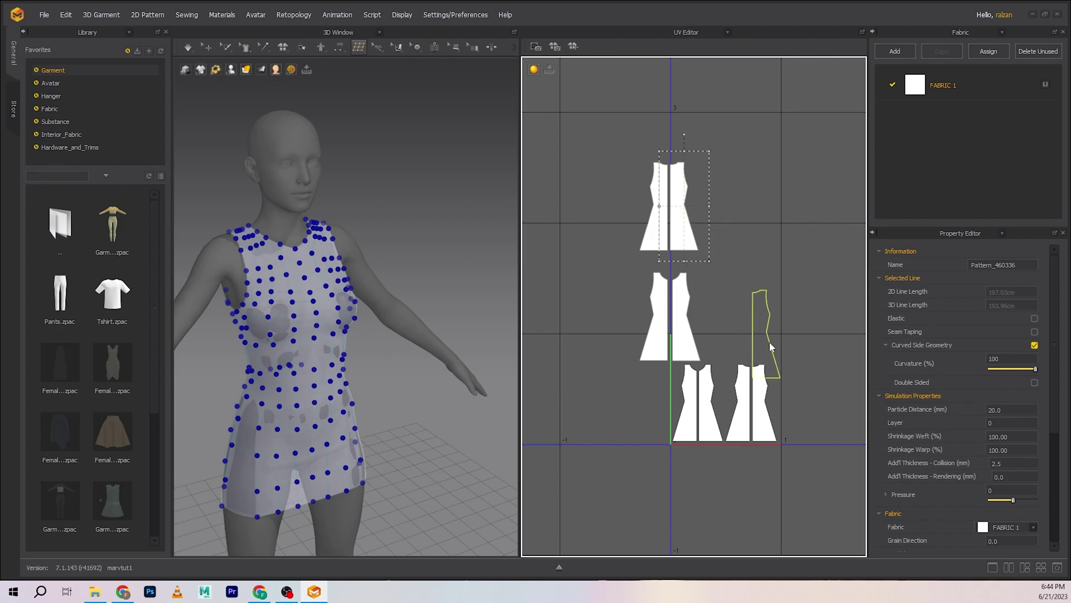
left_click(769, 396)
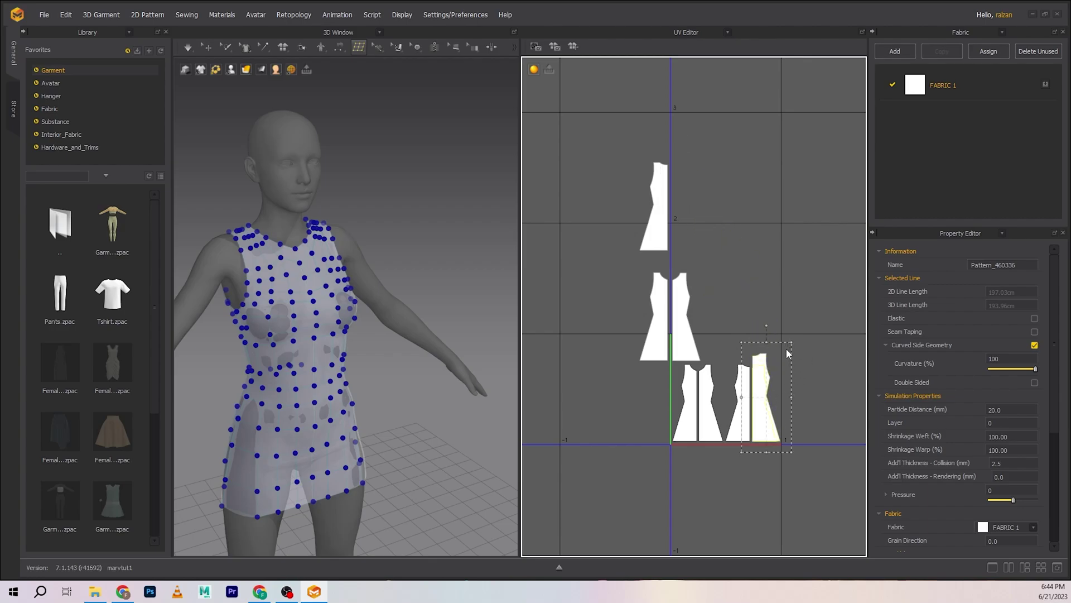
left_click_drag(786, 349, 793, 358)
scroll(793, 358, "up", 5)
left_click(791, 406)
middle_click_drag(791, 406, 822, 255)
left_click(723, 331)
left_click_drag(777, 235, 775, 226)
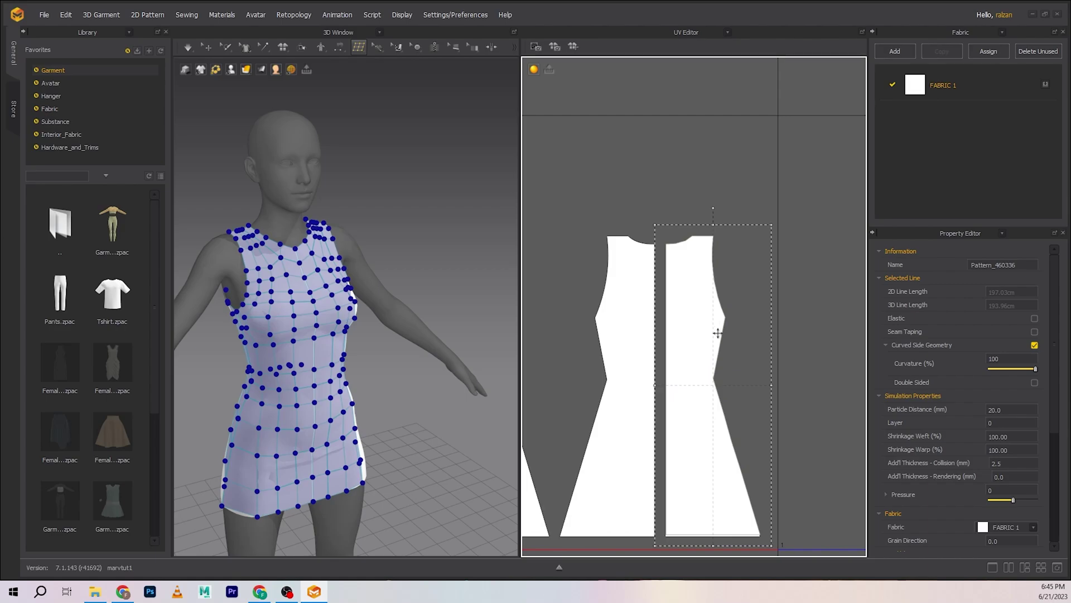
middle_click_drag(767, 453, 771, 402)
left_click(719, 460)
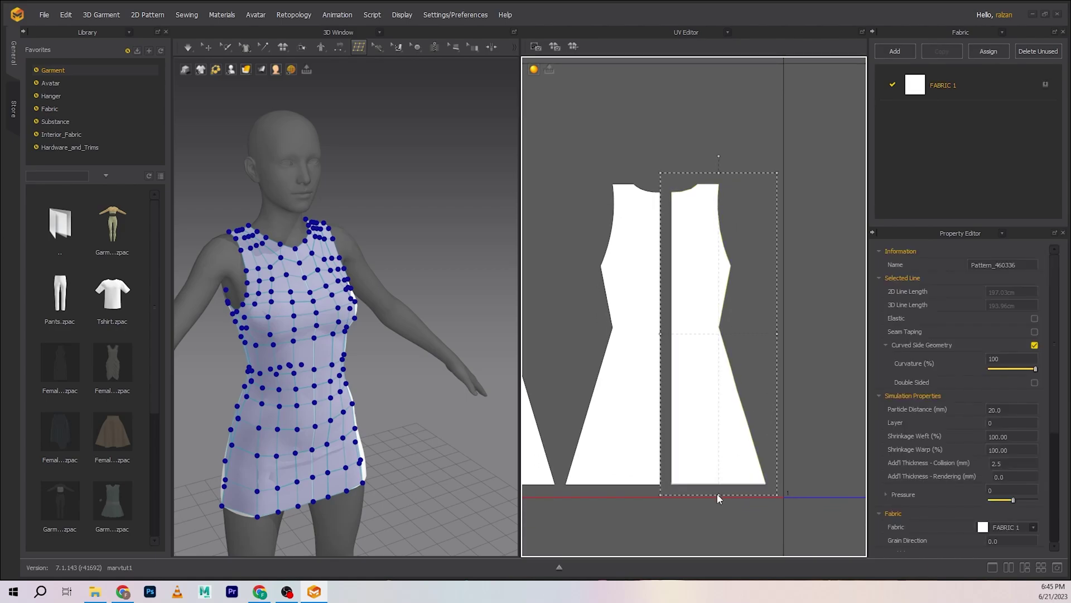
Step: Move the right half of the retopologized front over the original front's right half in the UV tile
middle_click_drag(771, 258, 806, 289)
scroll(703, 256, "down", 5)
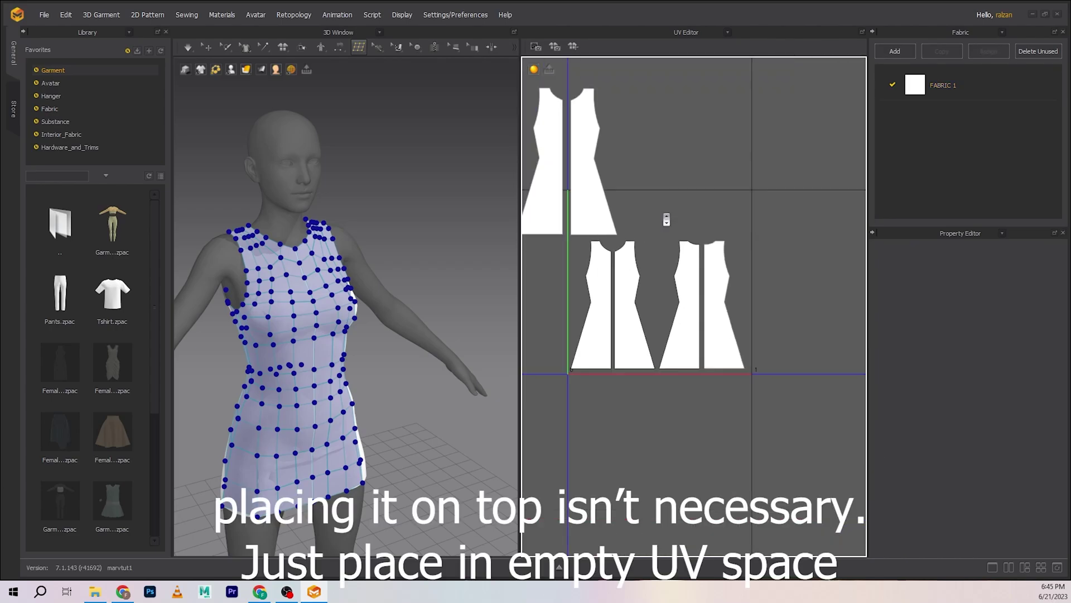
middle_click_drag(669, 187, 683, 199)
left_click(623, 208)
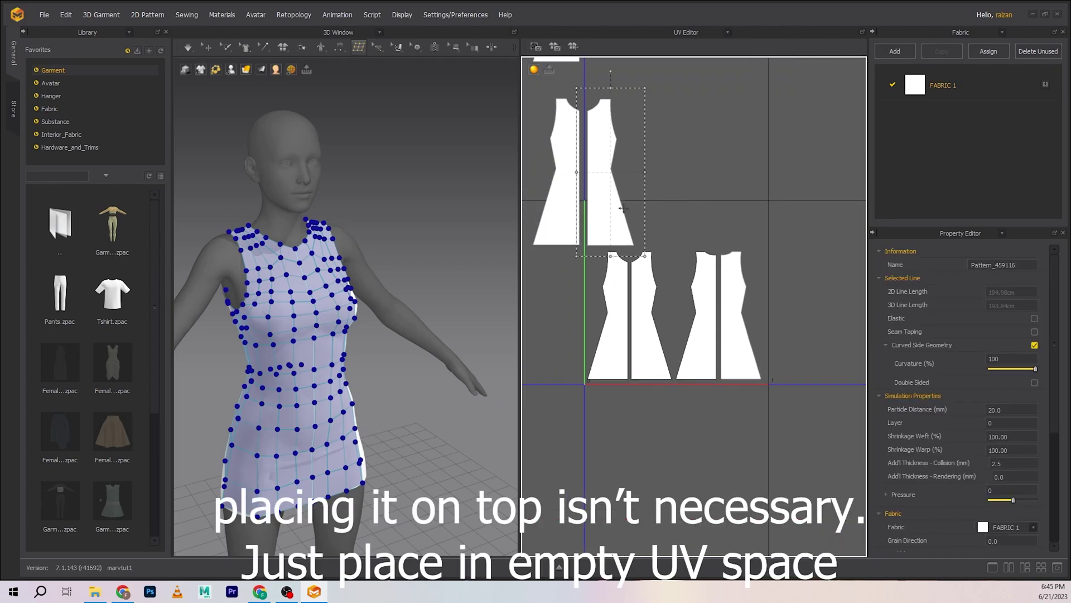
left_click_drag(604, 174, 650, 317)
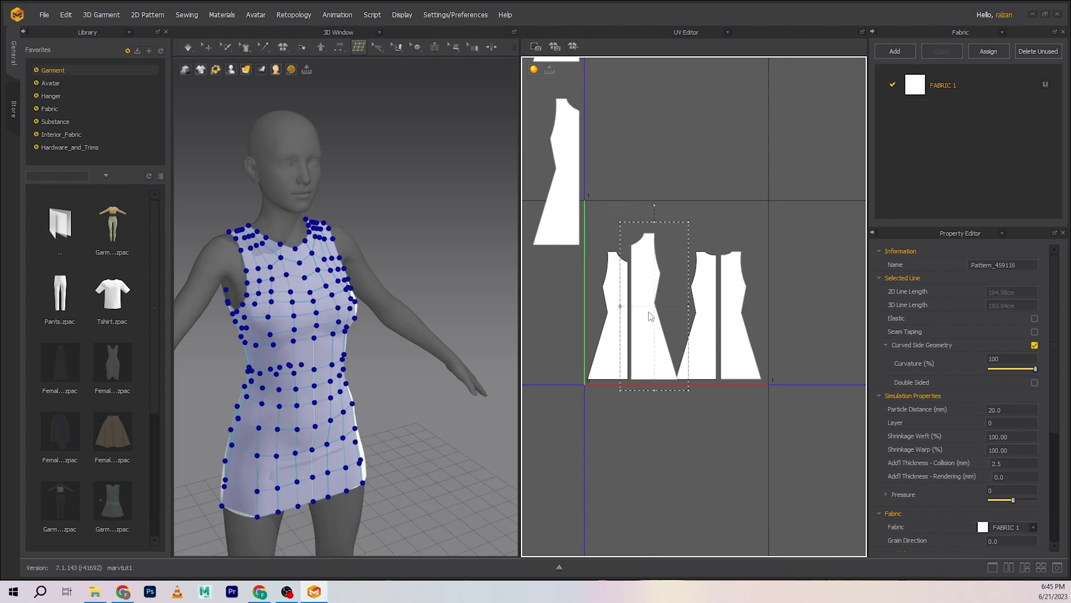
Step: Scale the right half of the retopologized front down in the UV tile to match the original front half beneath it
left_click(686, 238)
scroll(681, 263, "up", 3)
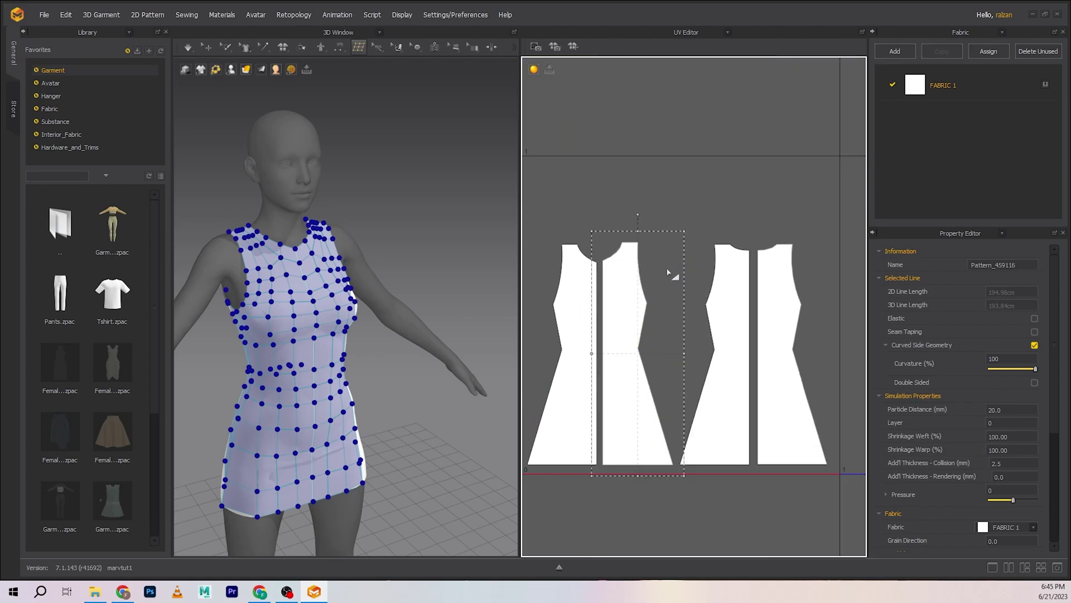
left_click(658, 244)
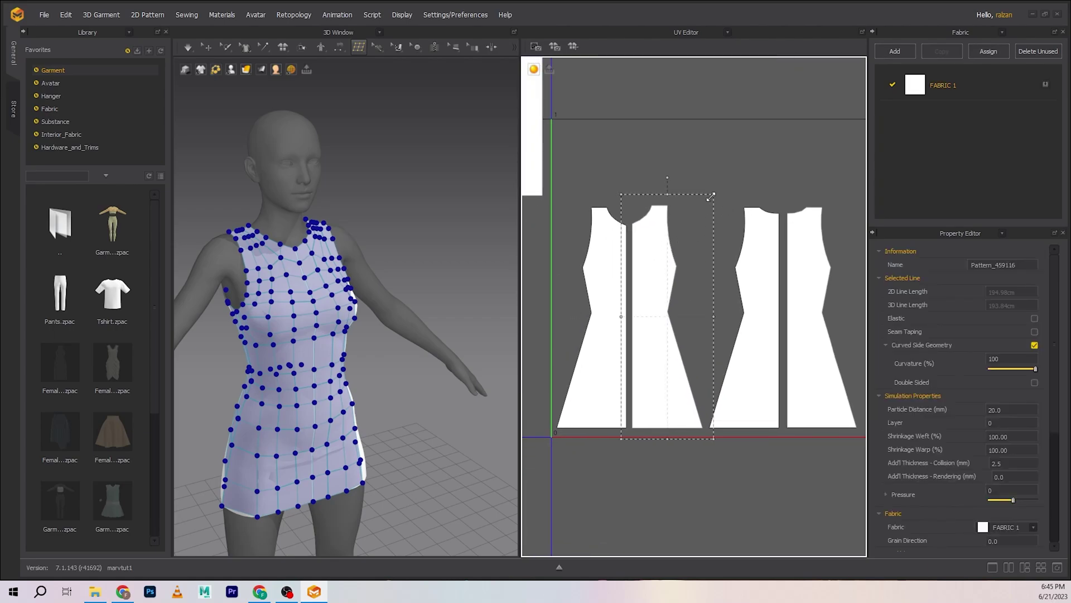
left_click(679, 165)
scroll(689, 166, "down", 3)
Step: Move the left half of the retopologized front over its original counterpart in the UV tile and scale it to match
left_click(645, 169)
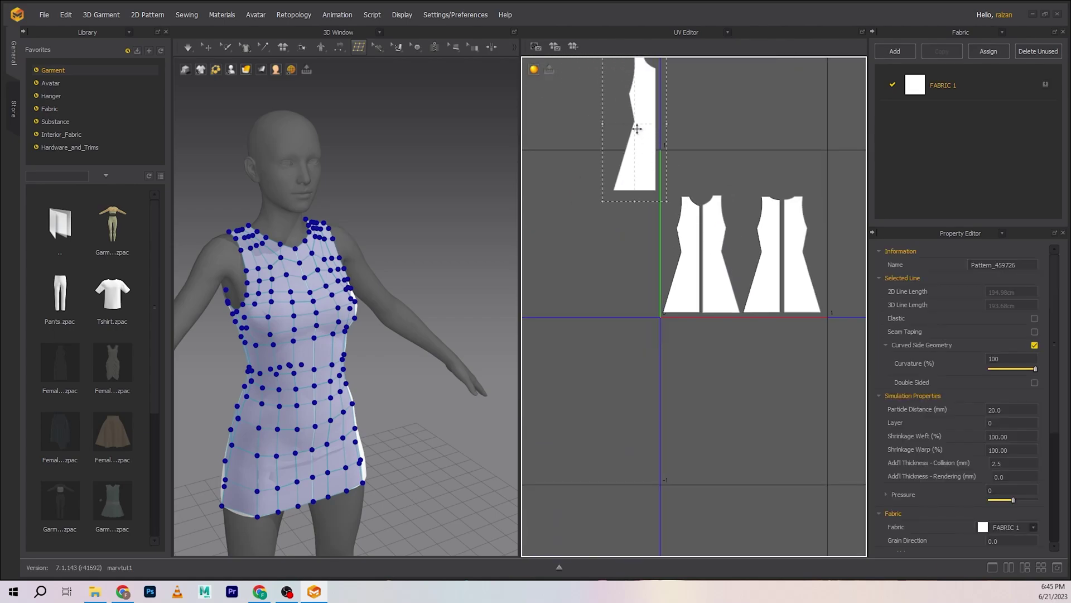
left_click_drag(674, 244, 674, 244)
left_click(640, 243)
left_click(684, 245)
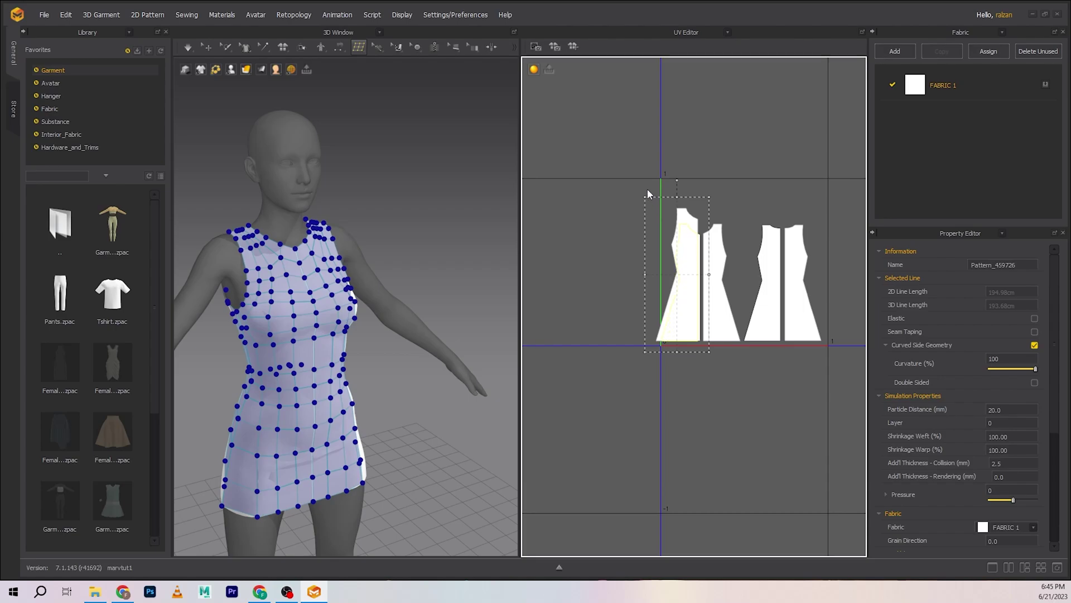
scroll(688, 254, "up", 3)
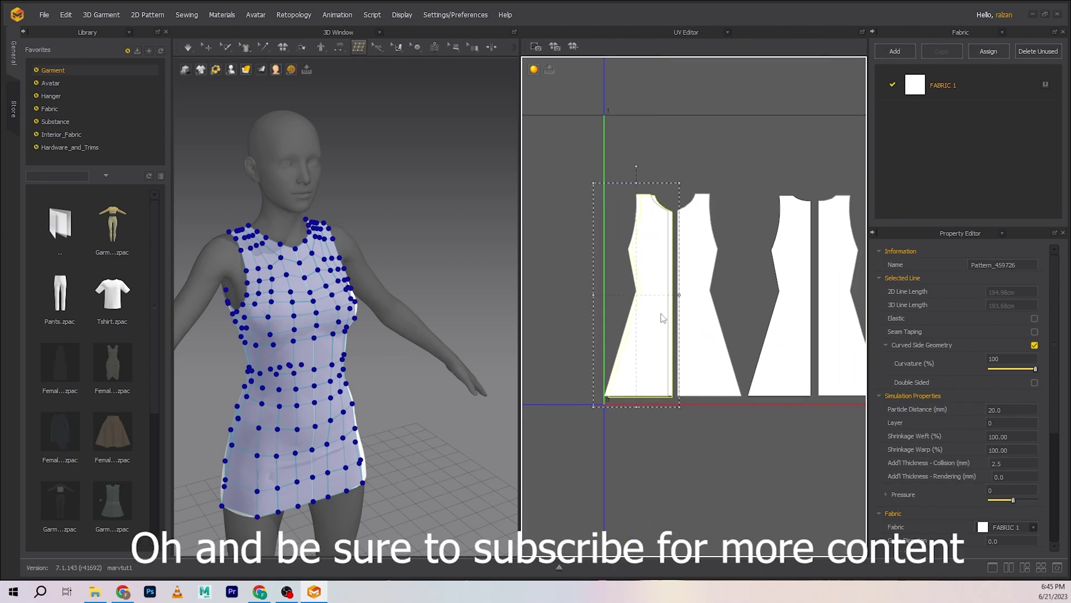
left_click_drag(661, 313, 661, 310)
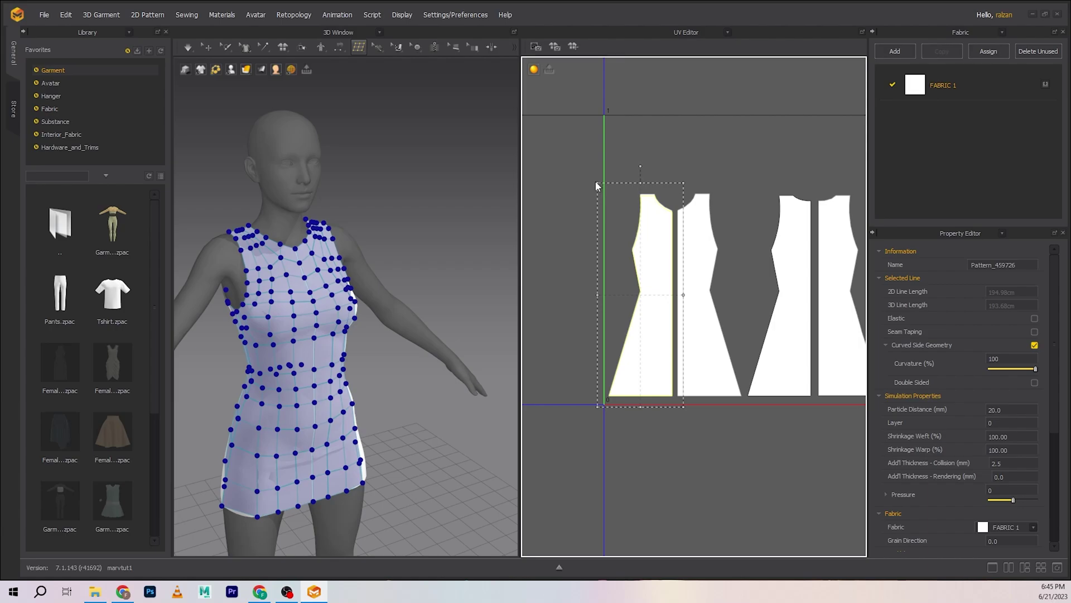
left_click(690, 157)
middle_click_drag(730, 187, 662, 210)
scroll(663, 210, "down", 2)
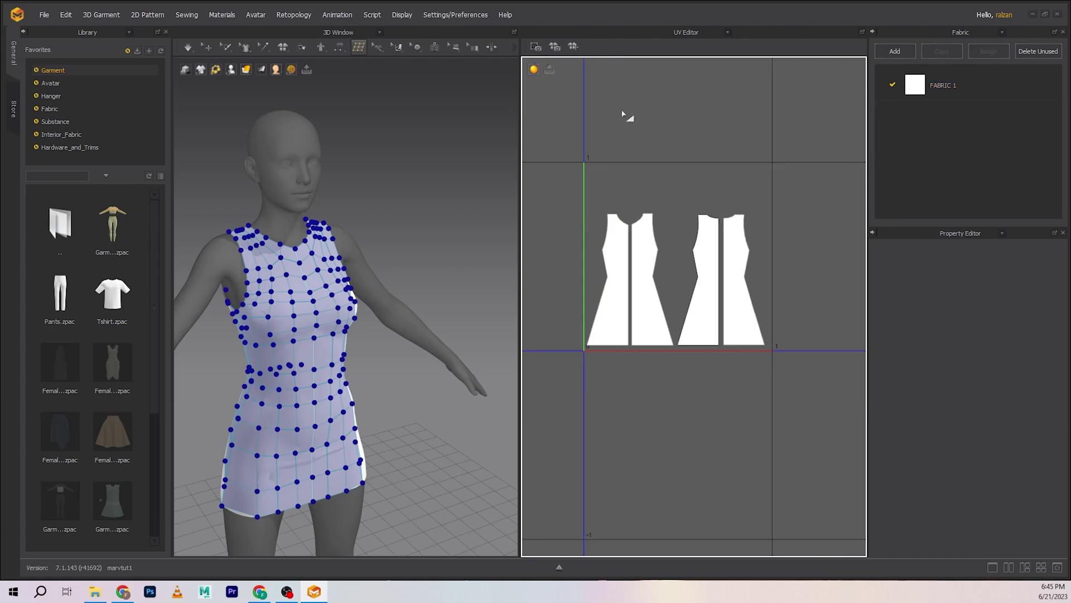
Step: Replace the UV Editor with the 2D Pattern Window and save a new OBJ export file in the FemaleBasemesh folder
left_click(728, 32)
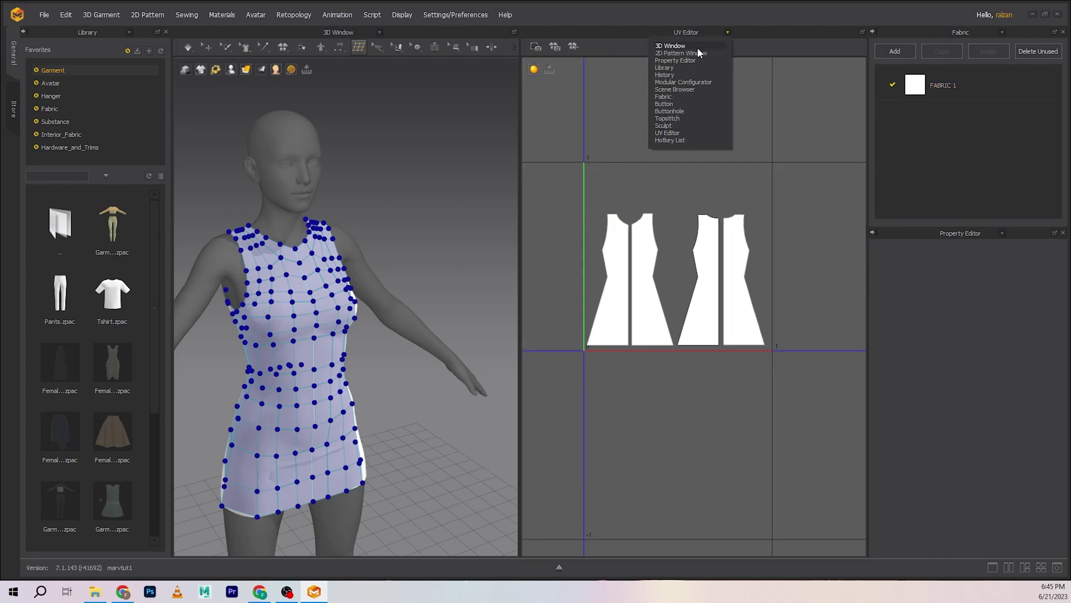
left_click(697, 52)
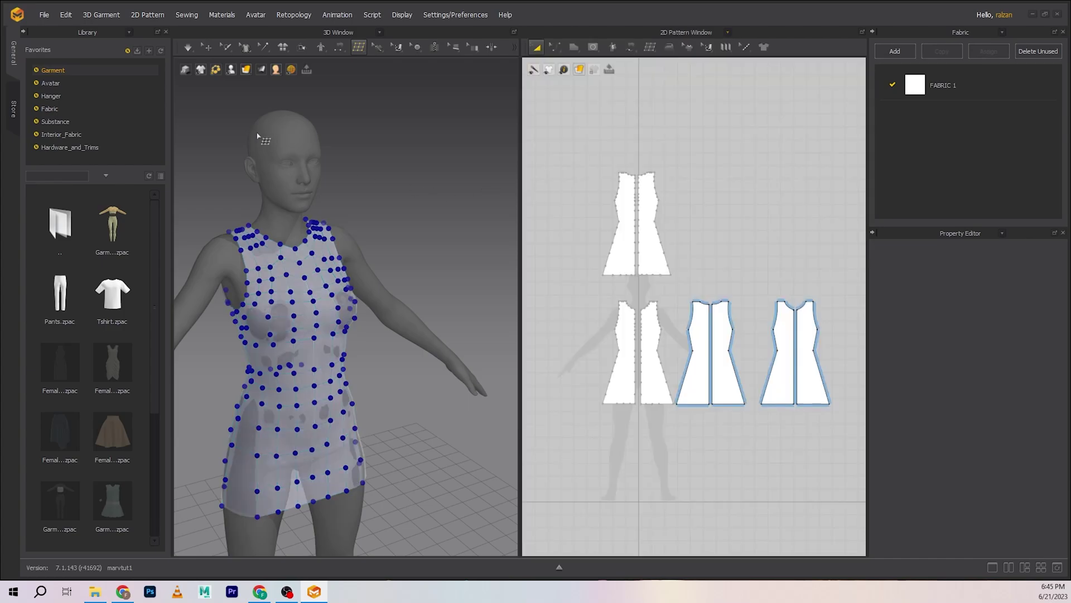
left_click(43, 15)
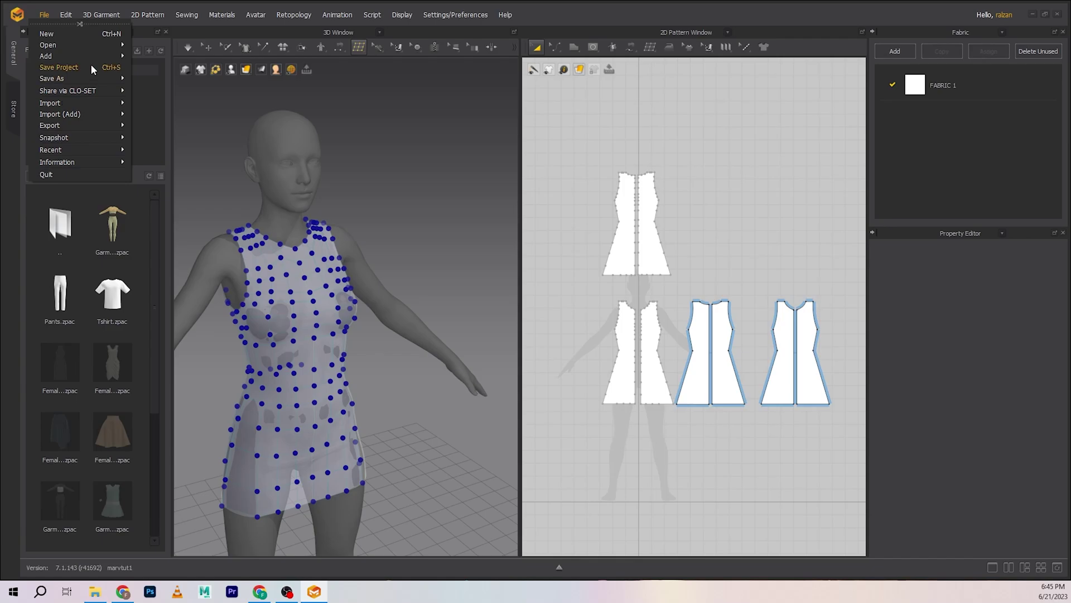
mouse_move(95, 125)
left_click(204, 146)
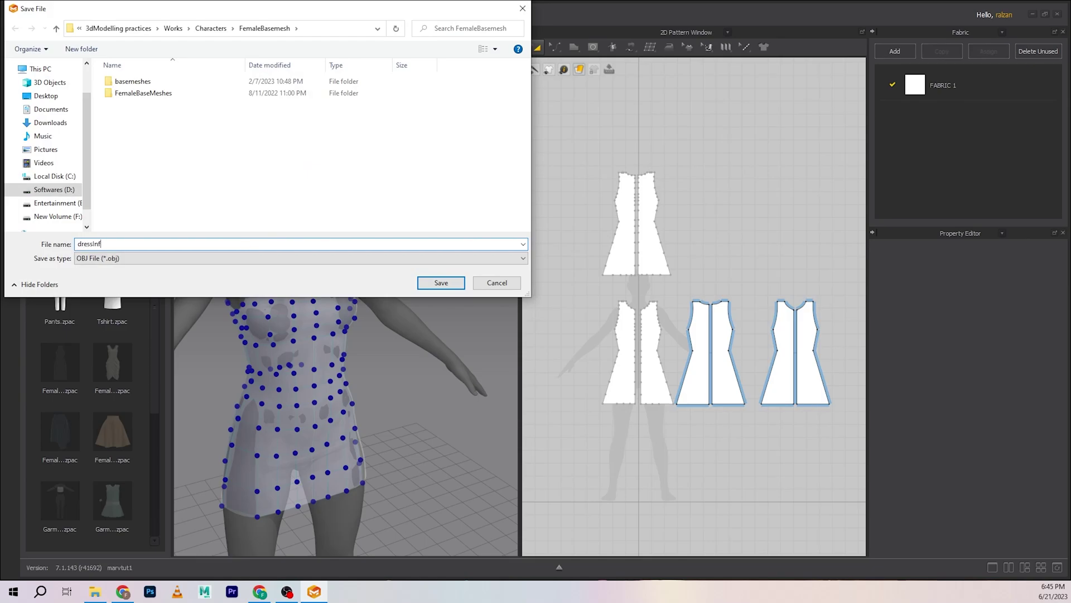
left_click(450, 284)
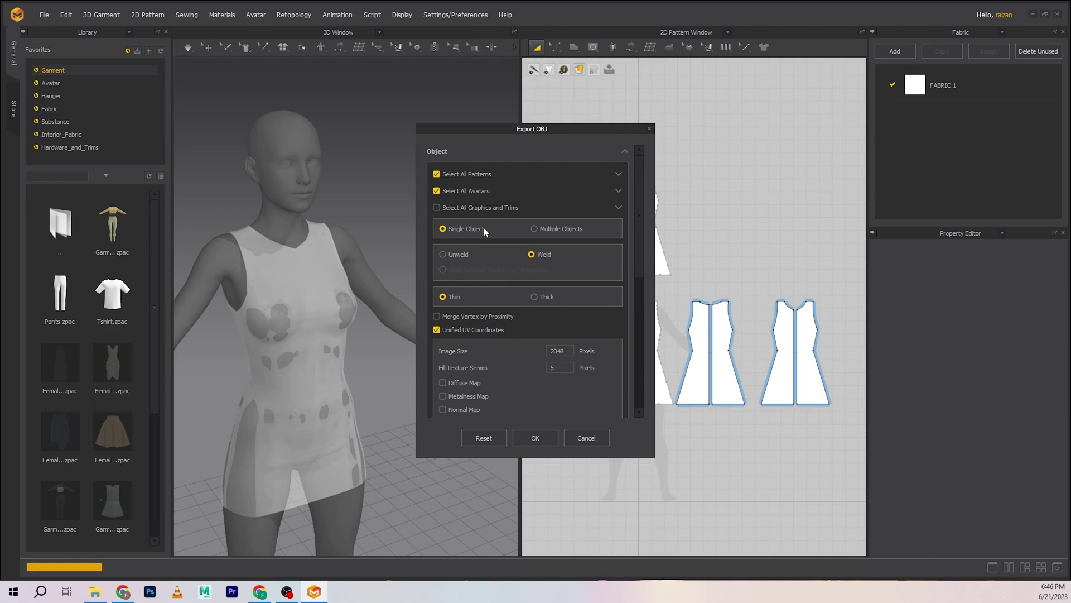
Step: Export all patterns and avatars as a single, welded, thin object in mm scale with unified UV coordinates and internal shapes included
scroll(497, 298, "down", 1)
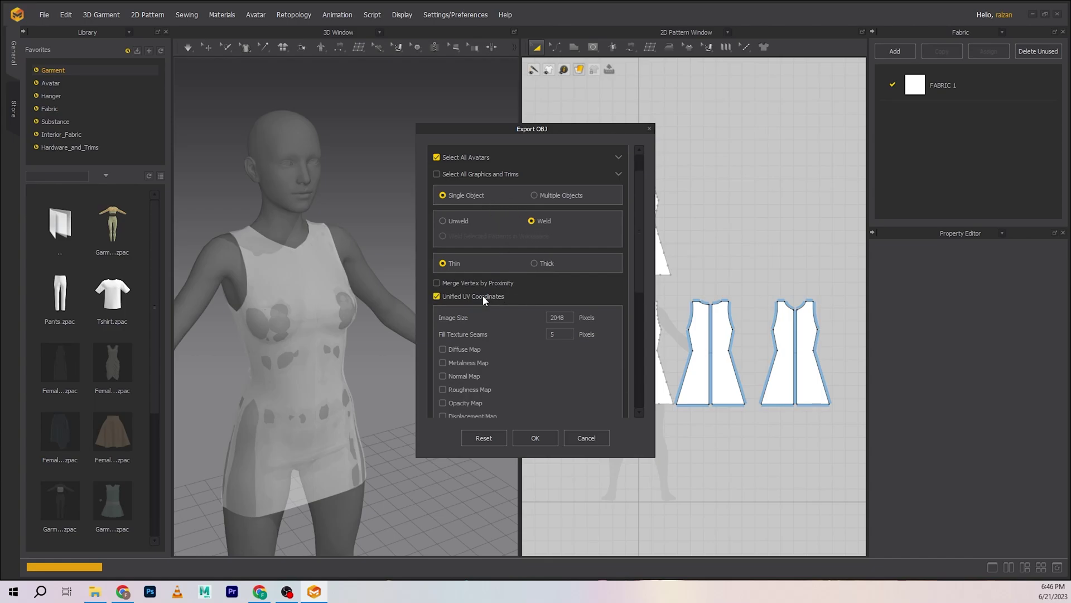
scroll(483, 296, "down", 2)
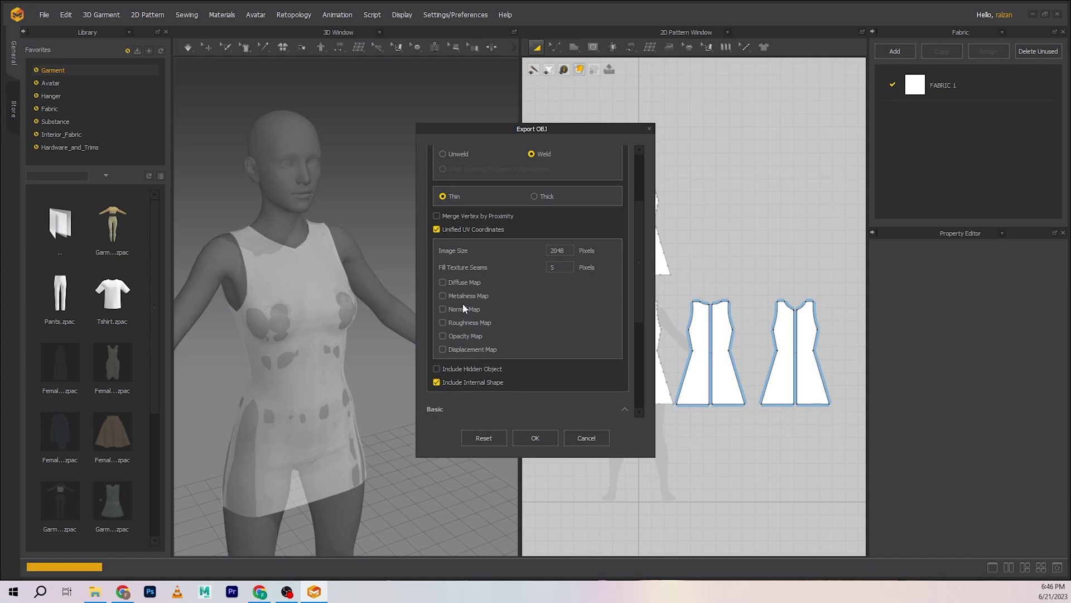
scroll(463, 303, "down", 6)
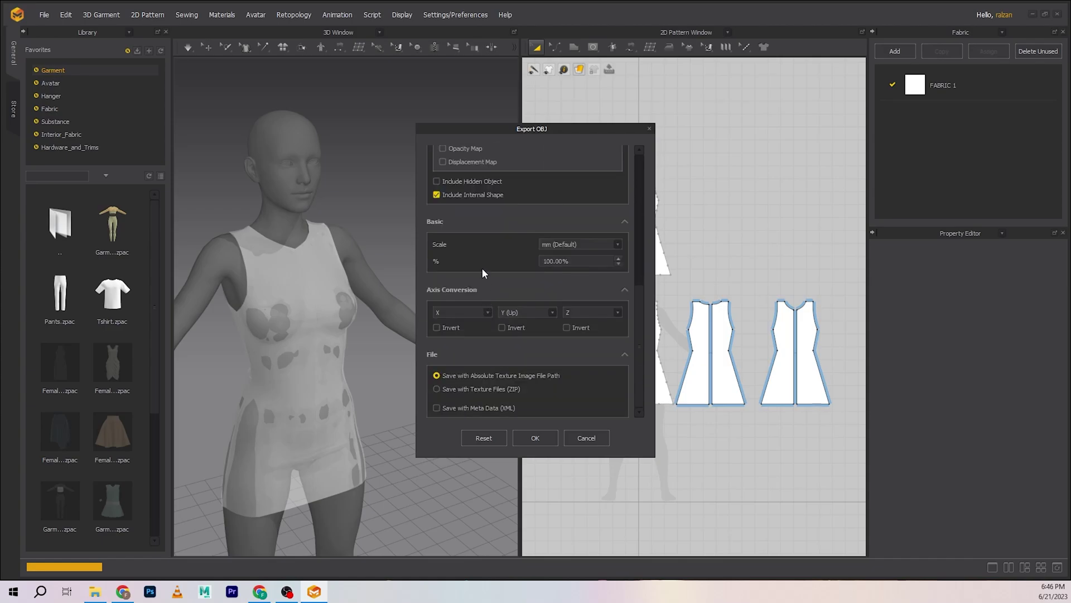
left_click(540, 437)
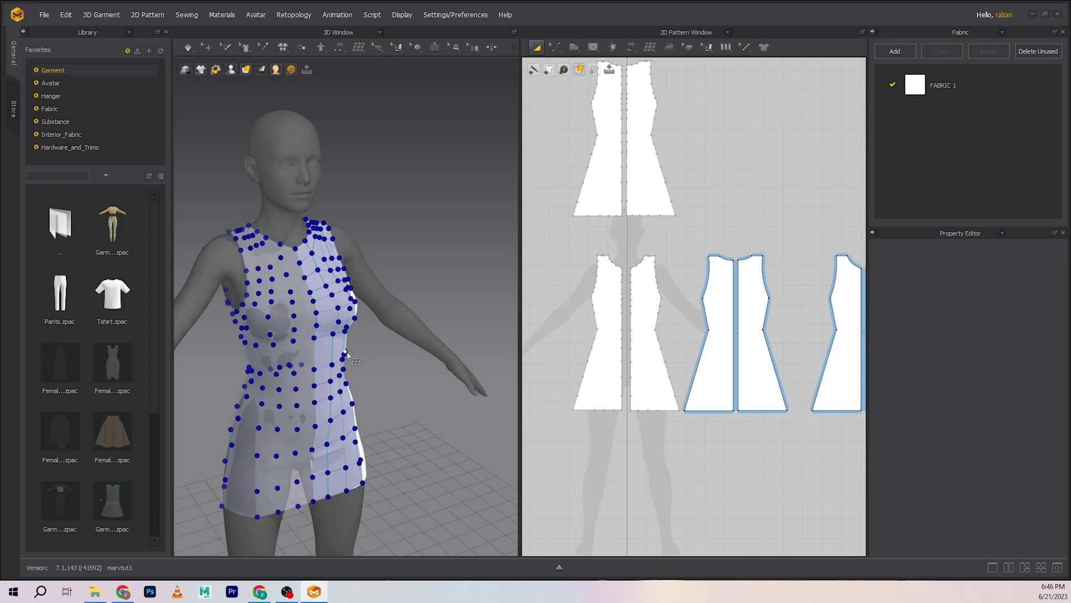
scroll(688, 193, "down", 3)
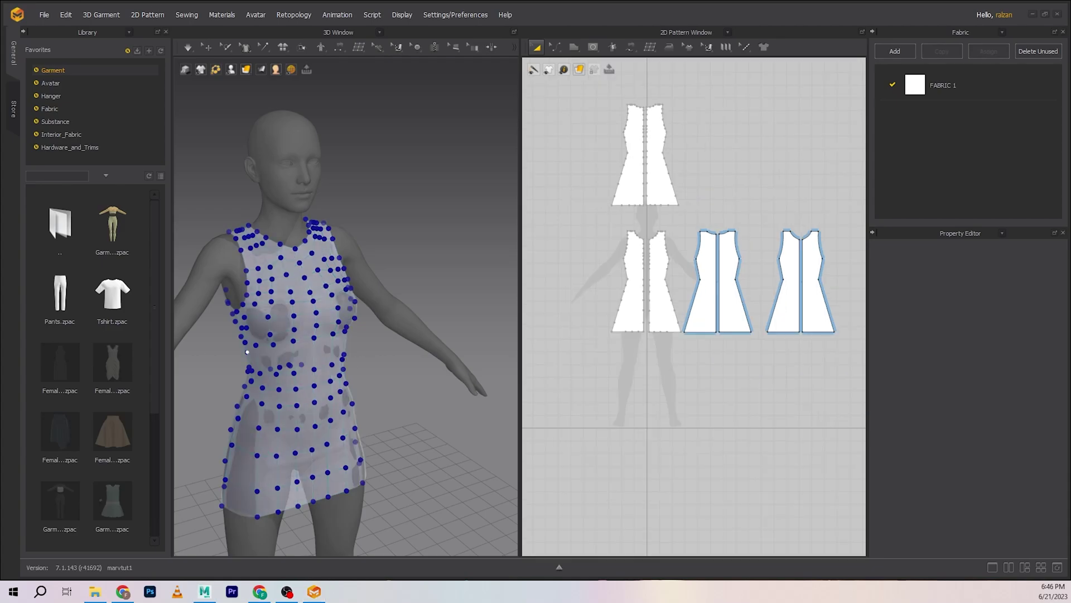
Step: Switch to Maya, import the exported OBJ into the empty scene and frame the dressed avatar
key("alt+Tab")
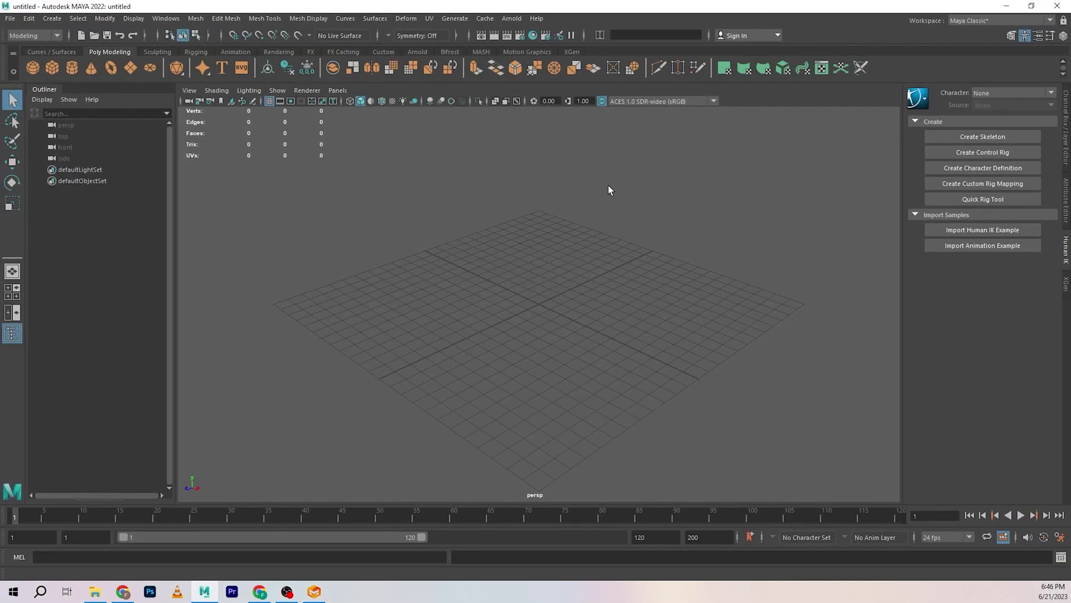
scroll(577, 244, "down", 4)
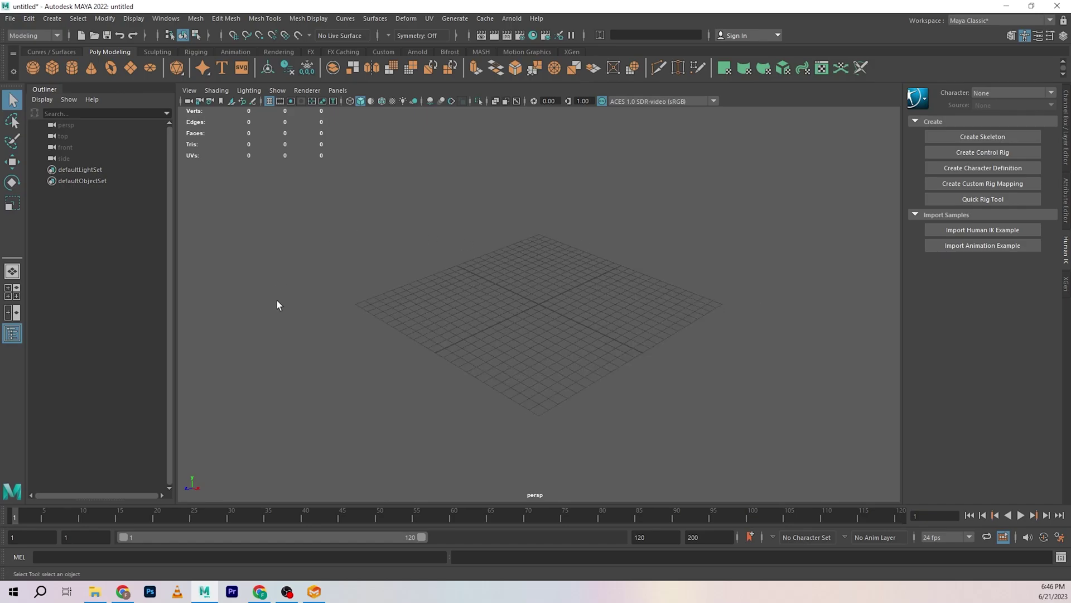
key("alt+Tab")
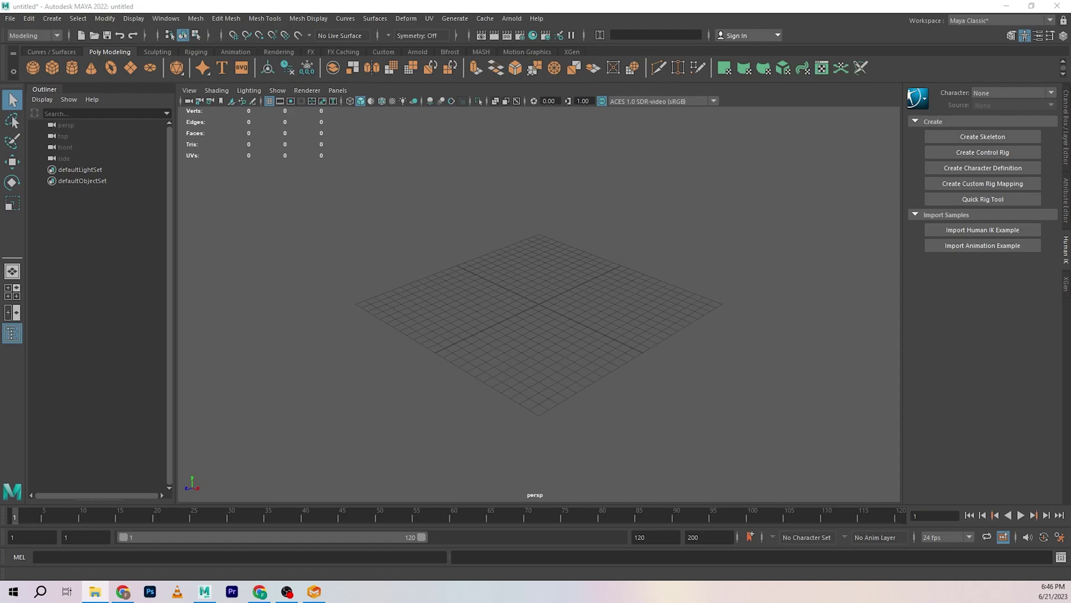
left_click_drag(416, 343, 519, 279)
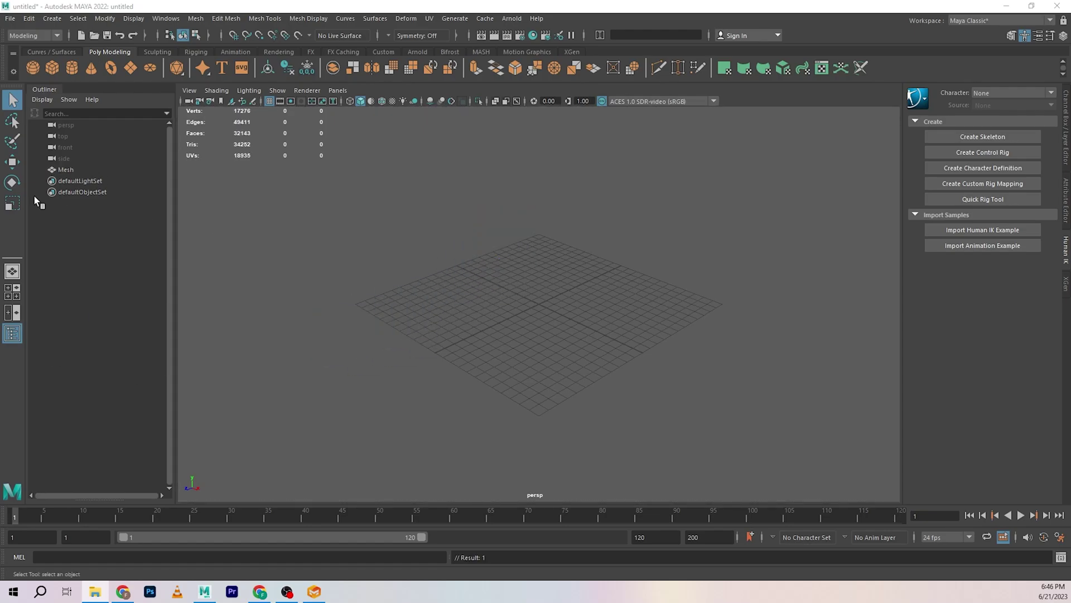
left_click(61, 172)
key("f")
left_click(661, 324)
scroll(614, 334, "up", 3)
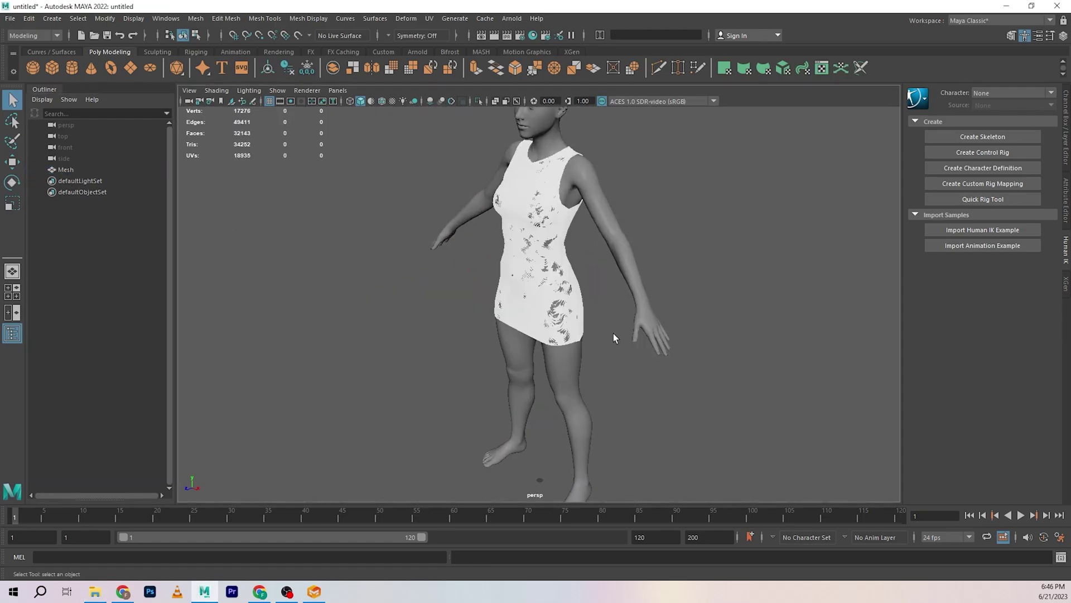
left_click_drag(614, 338, 622, 366, "alt")
scroll(624, 362, "down", 2)
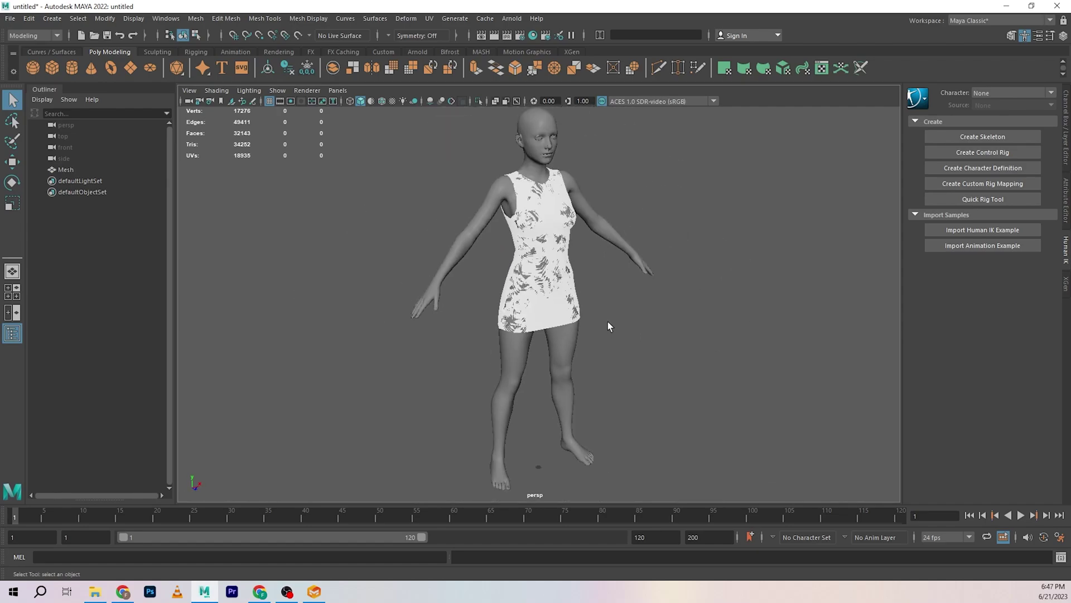
Step: Separate the imported mesh into its individual pieces and expand the resulting group in the Outliner
left_click(509, 346)
left_click(195, 19)
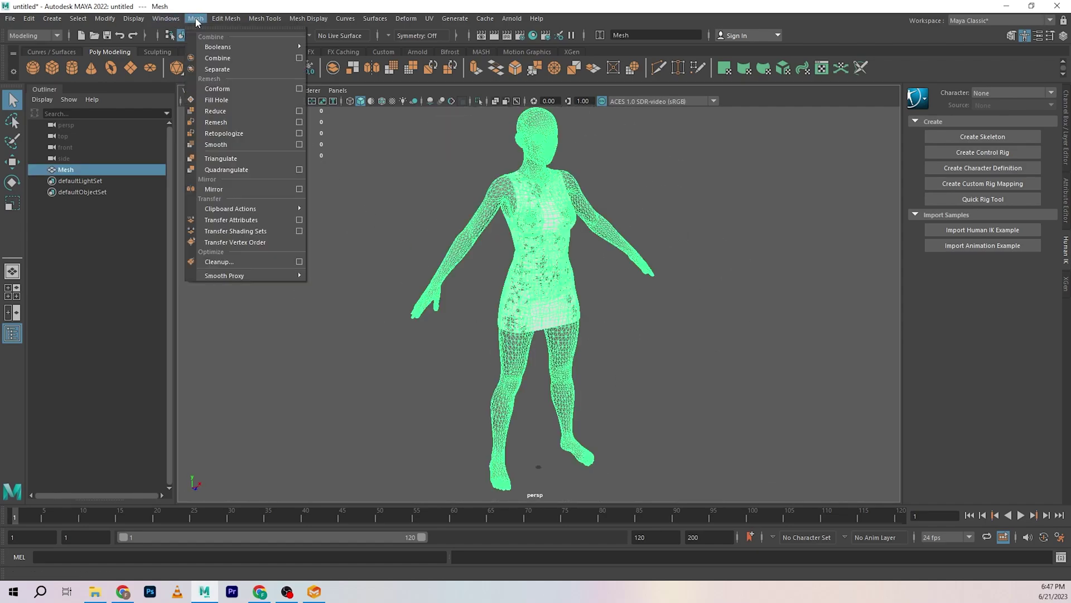
left_click(217, 69)
left_click(405, 209)
left_click(42, 169)
Step: Move the original high-density dress, polySurface1, sideways along the X axis until it stands clear of the avatar
left_click(92, 182)
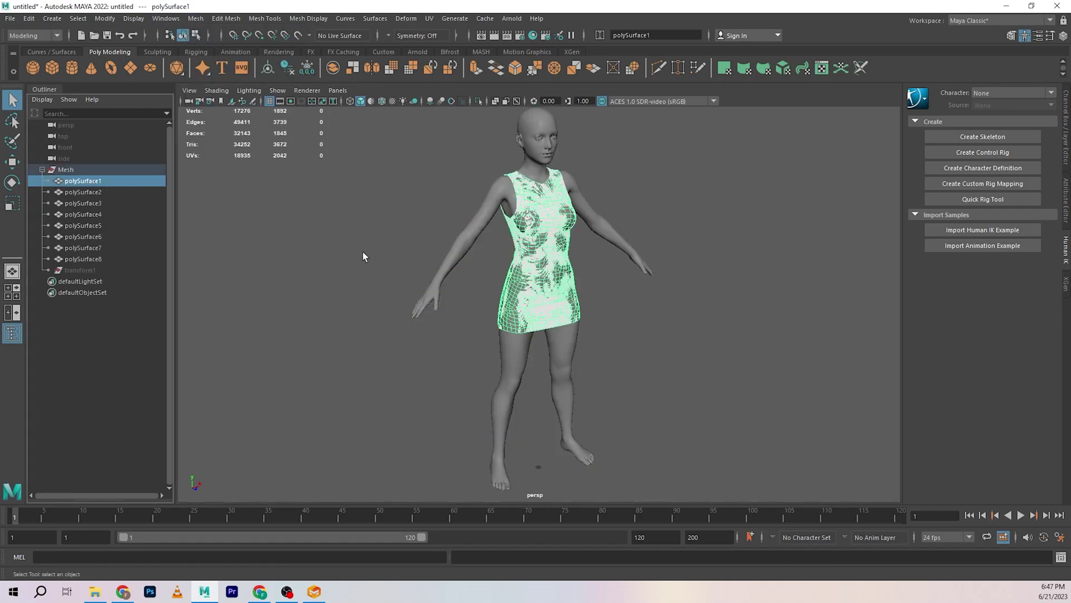
left_click_drag(365, 253, 354, 254, "alt")
key("w")
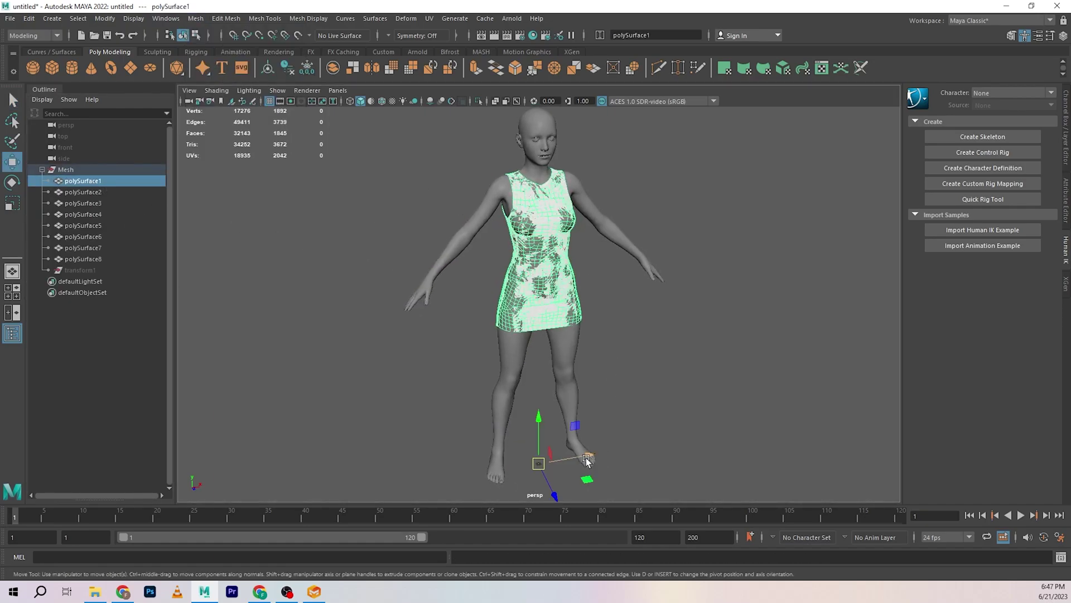
left_click_drag(583, 457, 804, 433)
left_click(742, 354)
left_click_drag(741, 354, 645, 337, "alt")
left_click(679, 314)
left_click(610, 342)
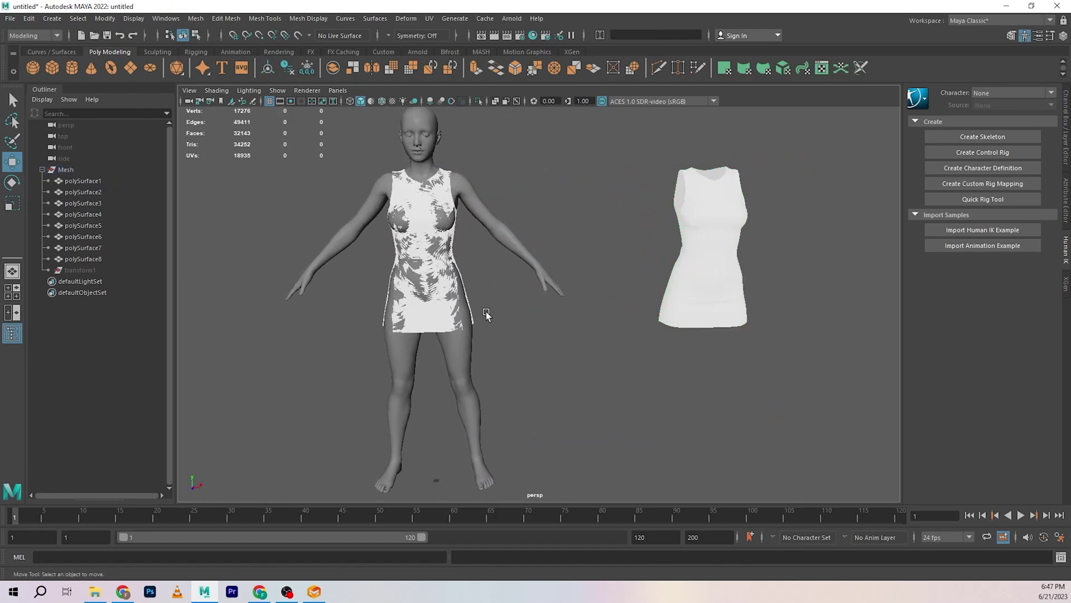
Step: Delete the avatar's body and both leftover eye meshes, keeping only the two dresses
left_click(462, 311)
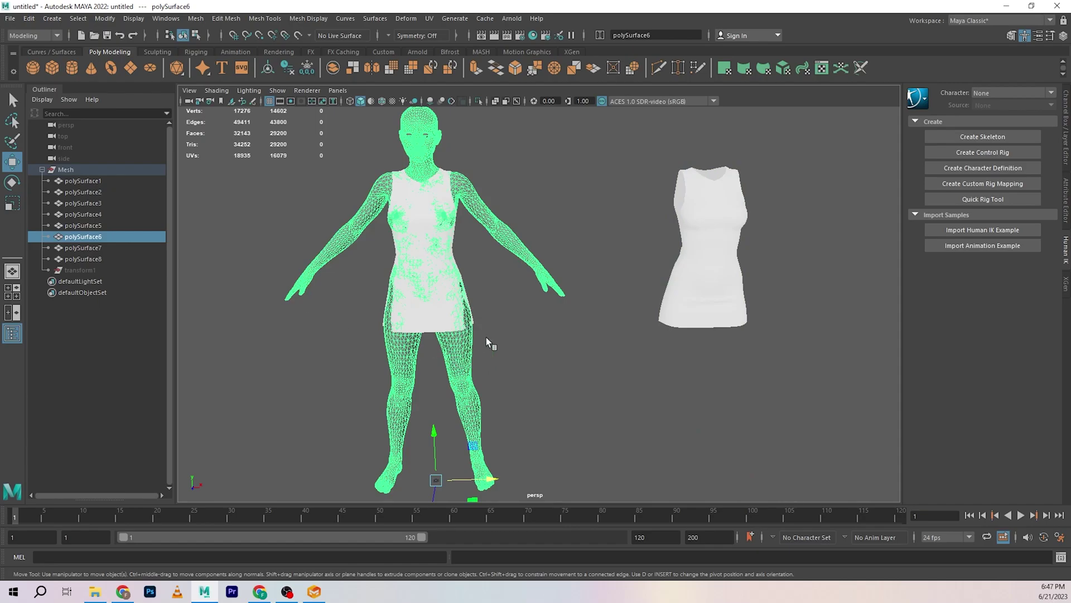
key("Delete")
left_click(430, 286)
left_click_drag(391, 124, 457, 145)
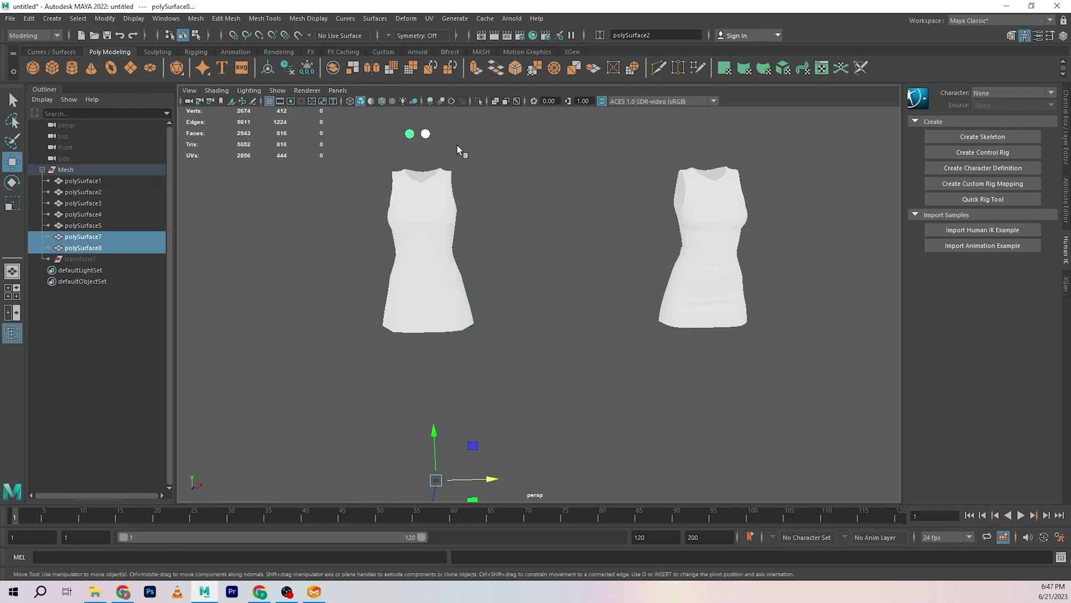
key("Delete")
Step: Examine the separate panels of the retopologized dress from the front, side and back
left_click(424, 256)
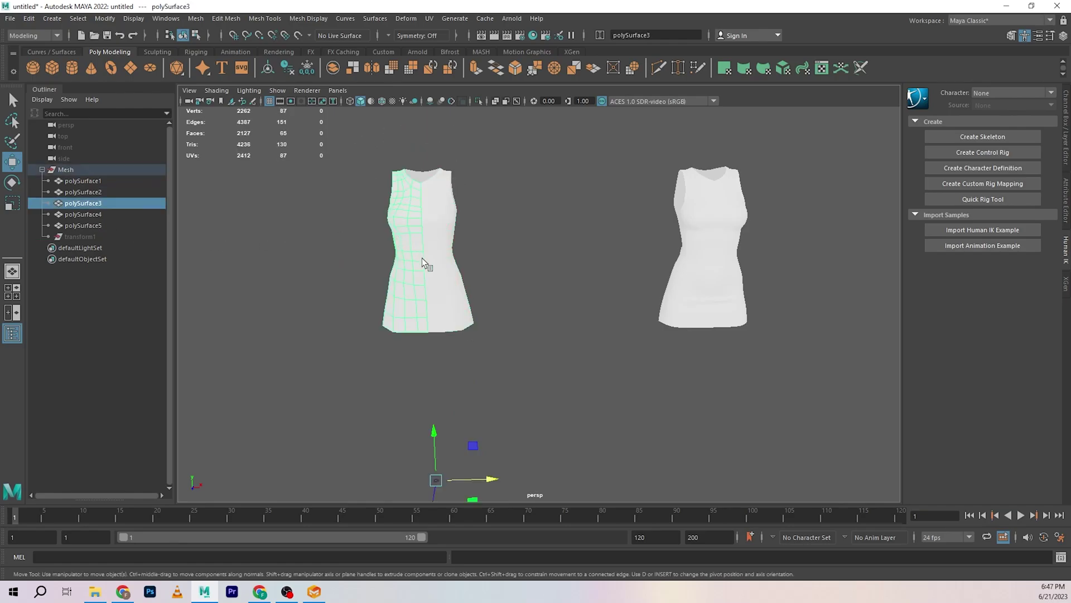
left_click_drag(383, 262, 522, 270, "alt")
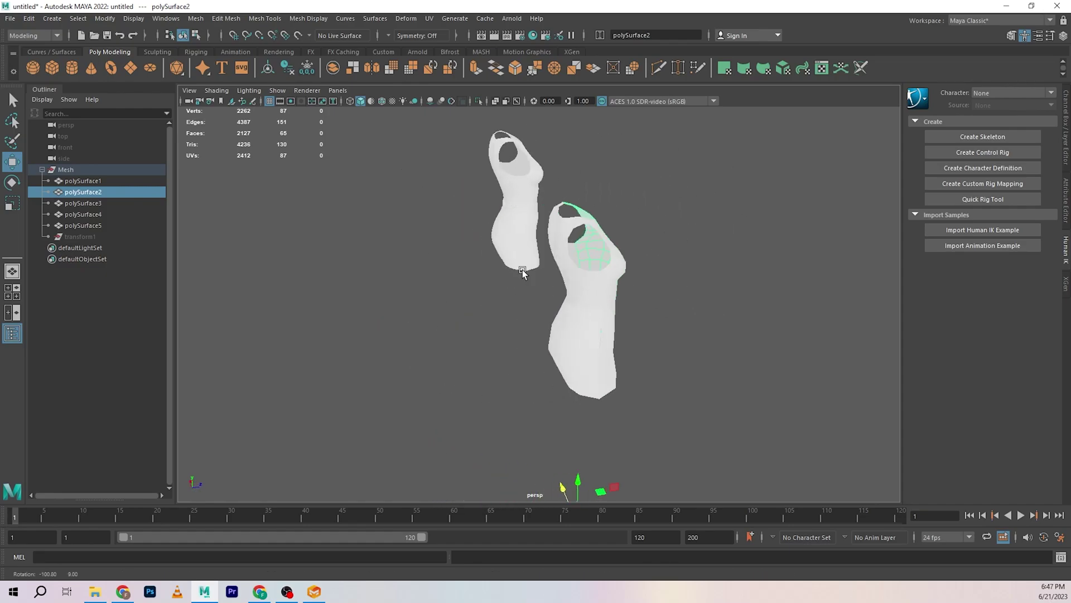
left_click(586, 354)
left_click_drag(586, 354, 688, 351, "alt")
left_click_drag(627, 308, 450, 333, "alt")
left_click(448, 330)
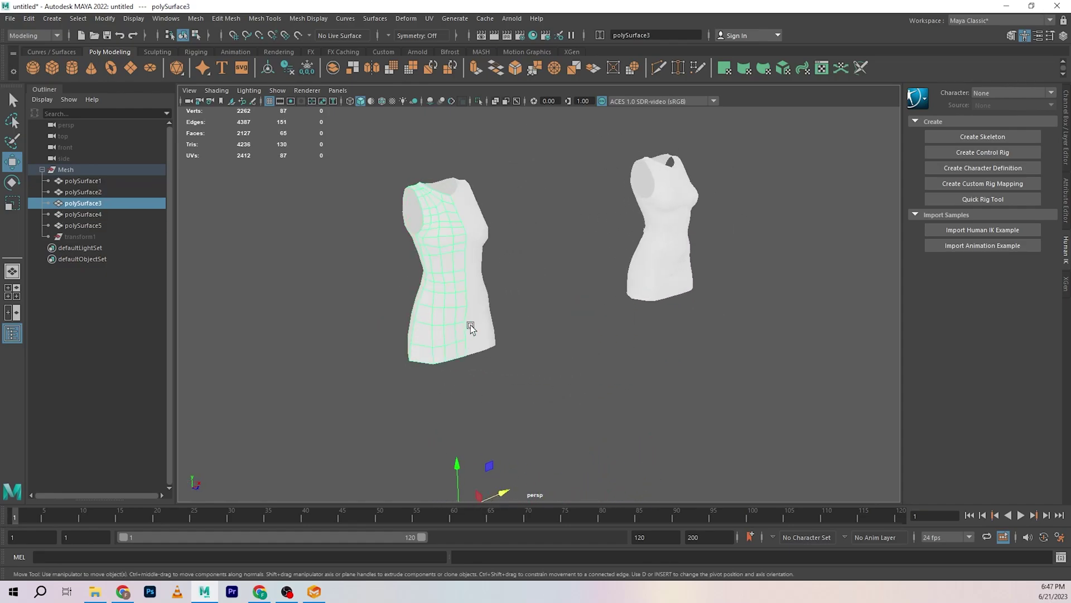
left_click(487, 320)
left_click_drag(546, 334, 382, 173, "alt")
Step: Select all four panels of the retopologized dress, polySurface2 to polySurface5, and inspect them together from the front
left_click_drag(516, 252, 390, 279)
scroll(504, 283, "up", 3)
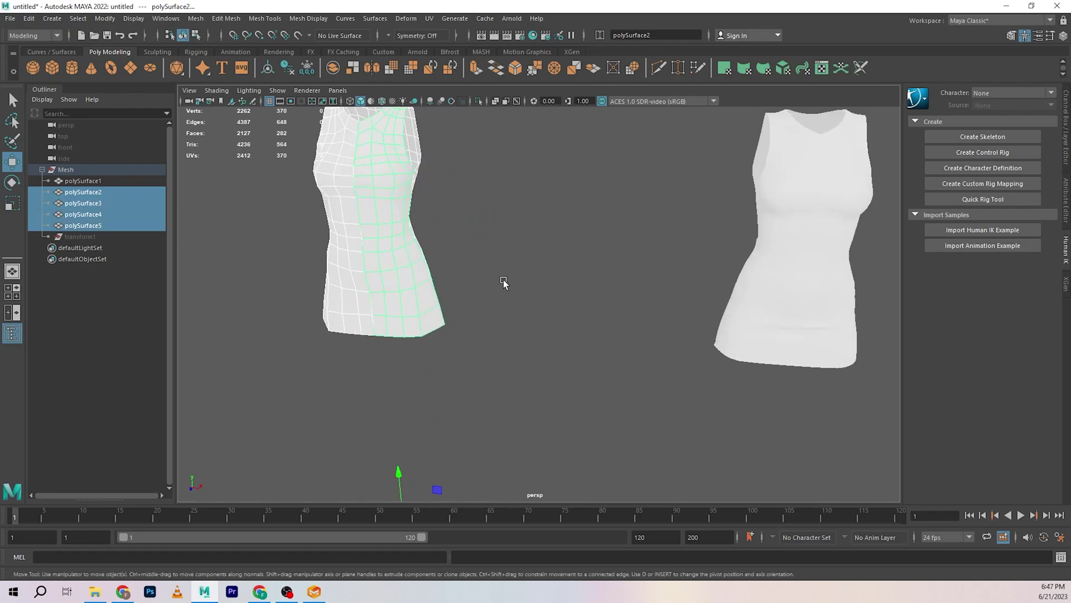
left_click_drag(481, 307, 514, 299, "alt")
middle_click_drag(522, 280, 581, 337, "alt")
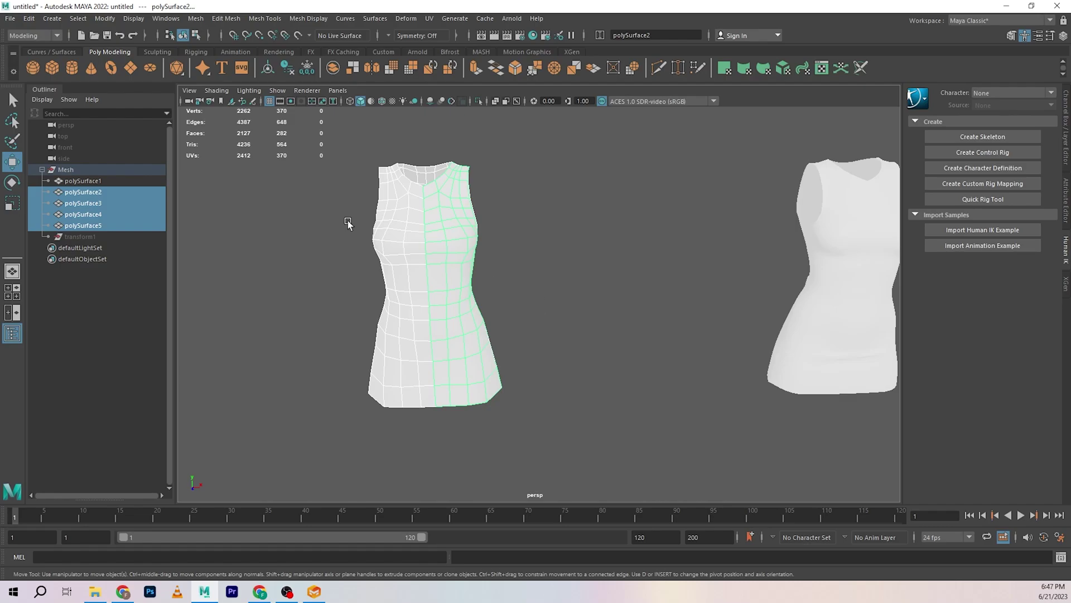
middle_click_drag(575, 227, 618, 253, "alt")
scroll(618, 252, "up", 2)
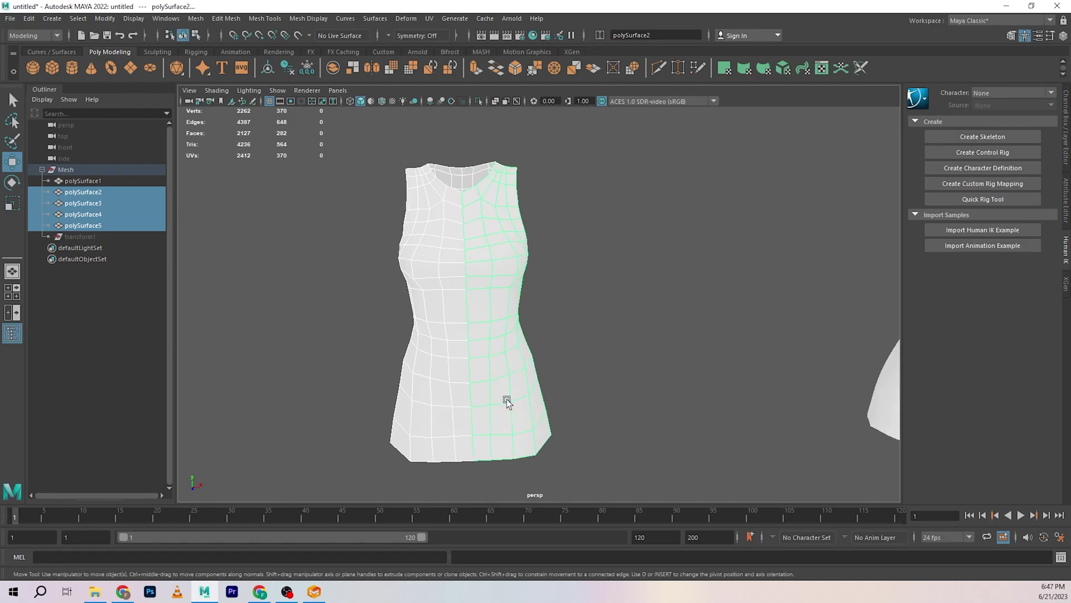
Step: Switch to Marvelous Designer, examine the dress's flat 2D pattern pieces, and return to Maya
left_click(314, 591)
scroll(602, 223, "up", 6)
middle_click_drag(601, 224, 527, 368)
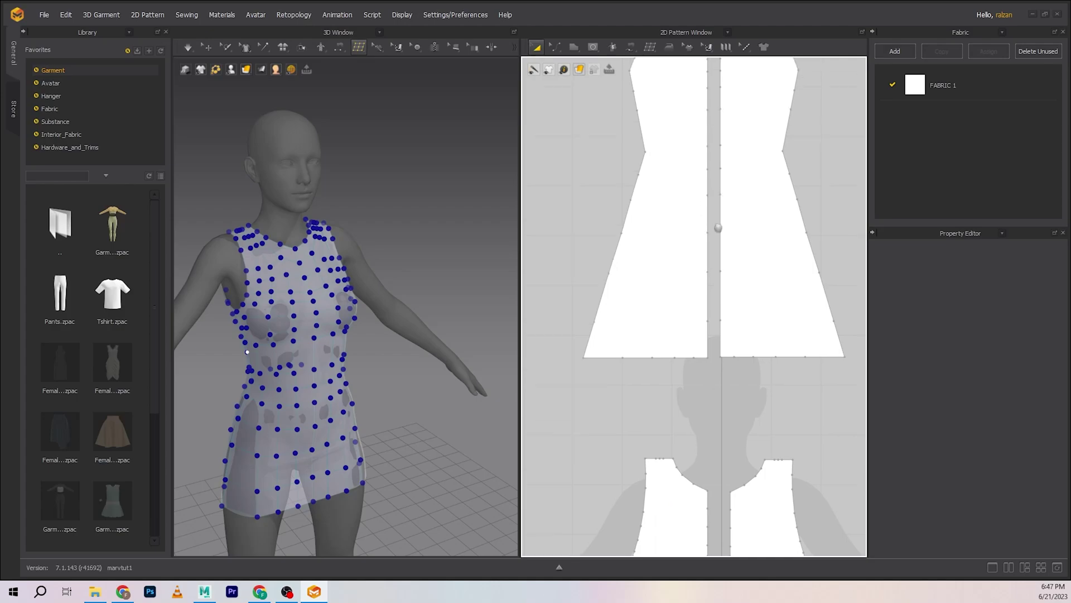
scroll(720, 184, "down", 4)
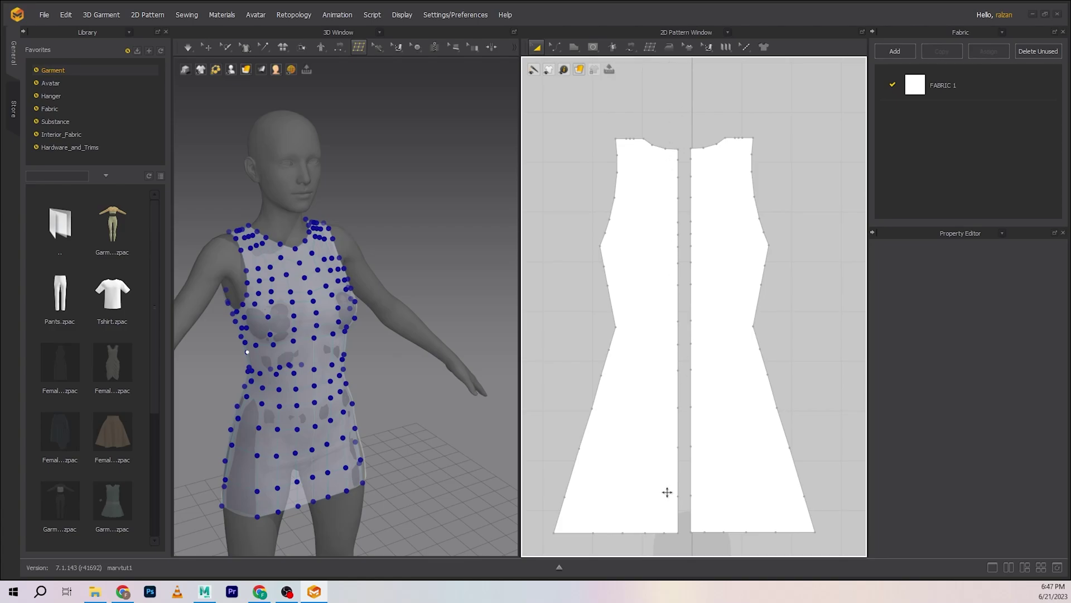
left_click(1034, 15)
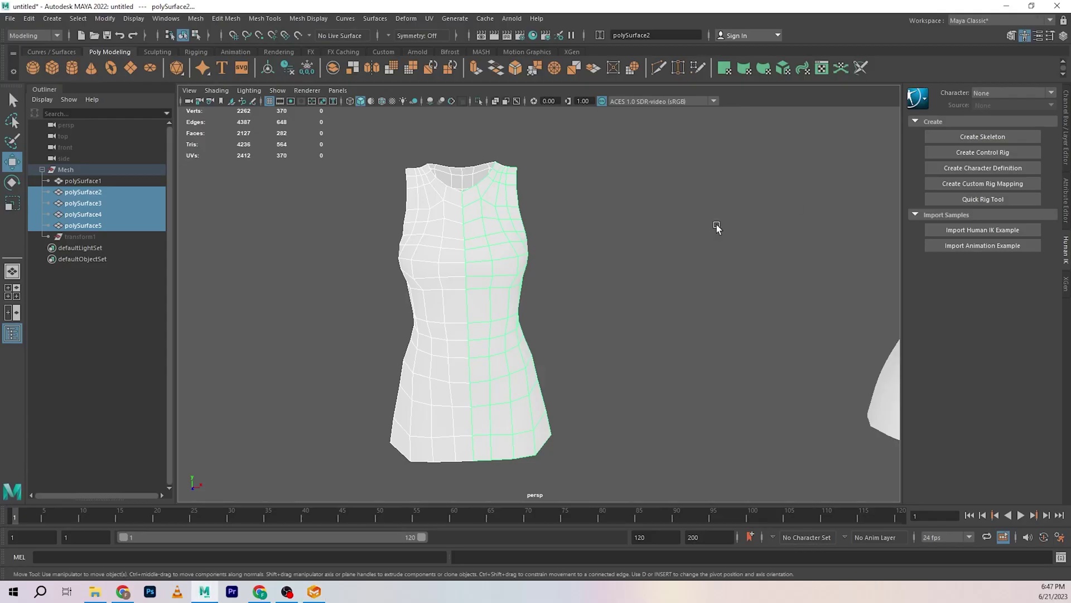
Step: Center the pivot of the original dress, polySurface1, and move it along the X axis closer to the retopologized dress
left_click_drag(583, 311, 600, 292, "alt")
left_click(600, 293)
key("a")
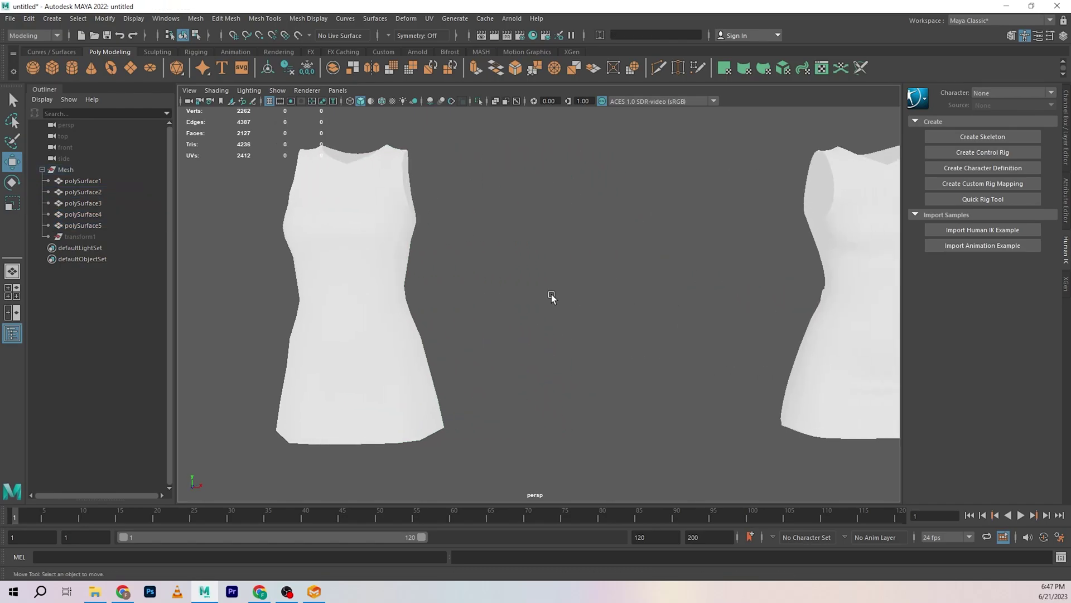
left_click(792, 311)
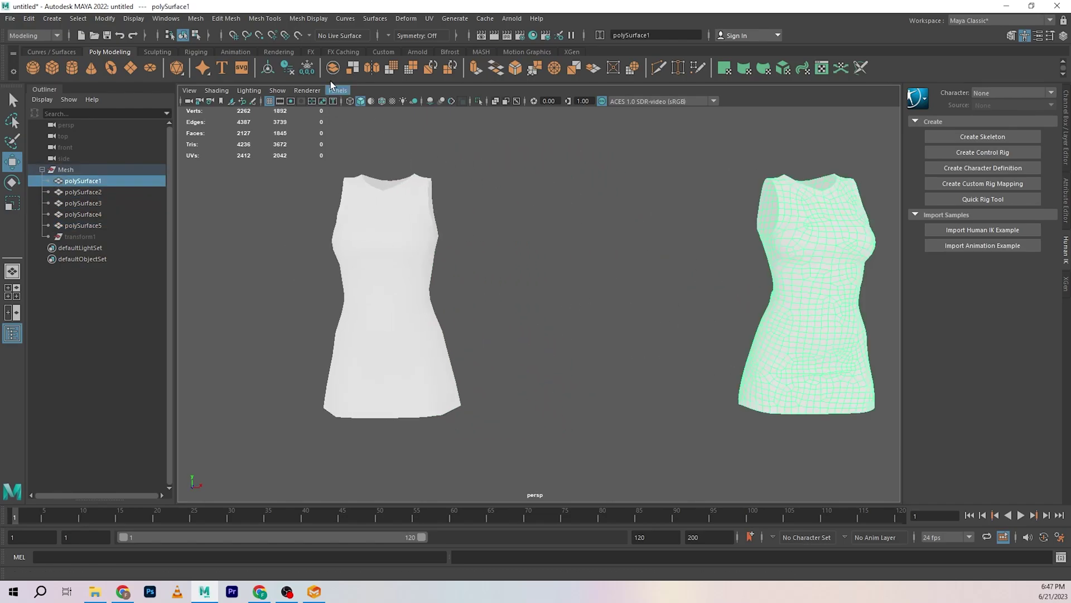
left_click(372, 219)
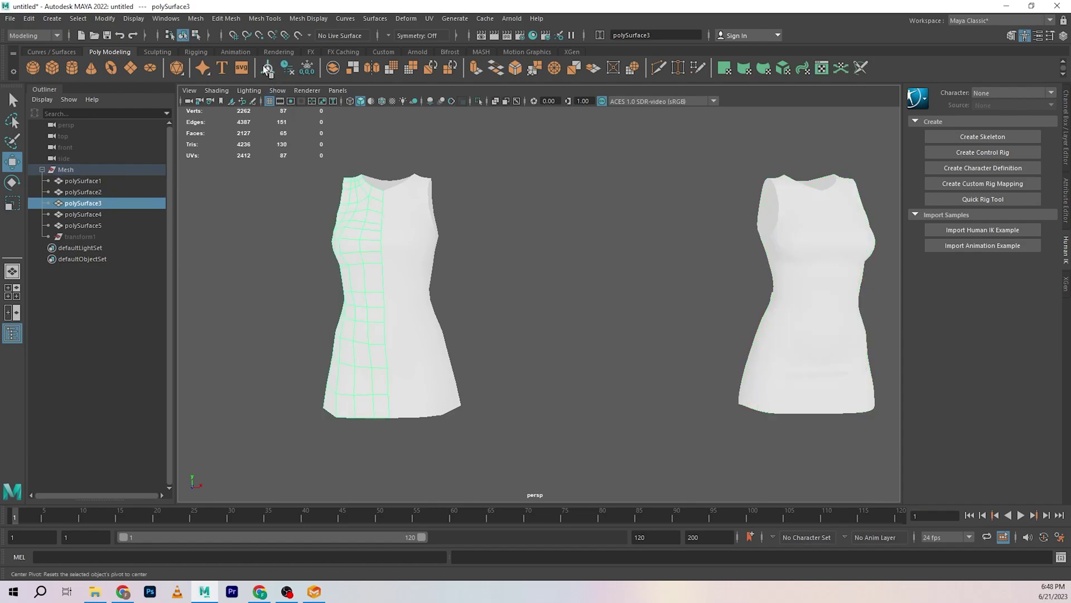
left_click(810, 285)
left_click_drag(867, 291, 627, 294)
Step: Combine the four retopologized dress panels into one mesh with a centered pivot and no construction history
left_click(304, 192)
left_click_drag(291, 169, 433, 387)
left_click(268, 67)
left_click(281, 67)
Step: Clear the original dress's history and unparent it, removing the leftover Mesh group from the scene
left_click(574, 252)
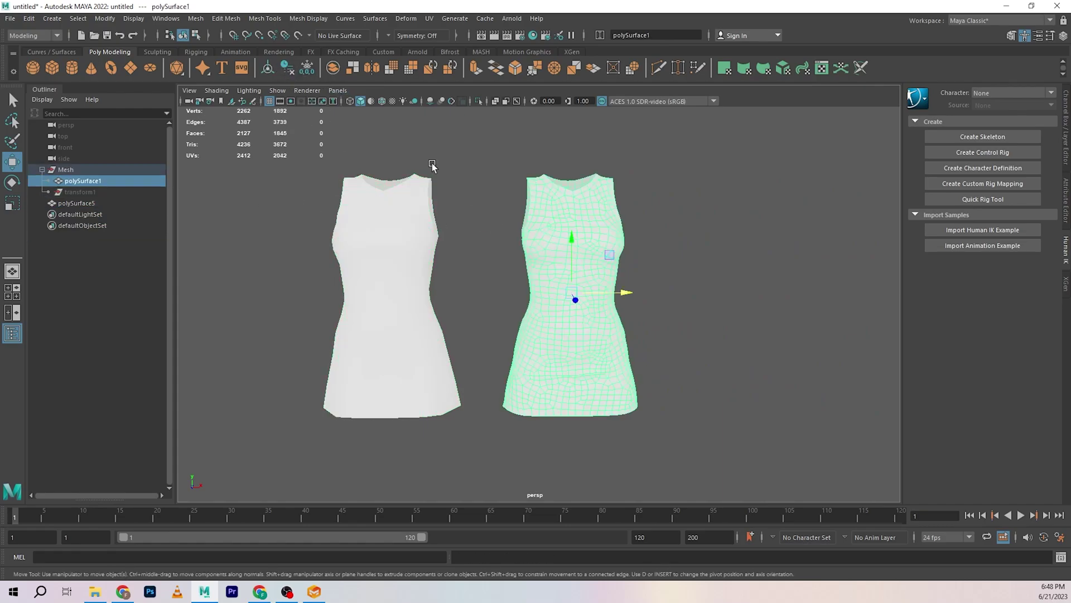
left_click(288, 68)
key("shift+p")
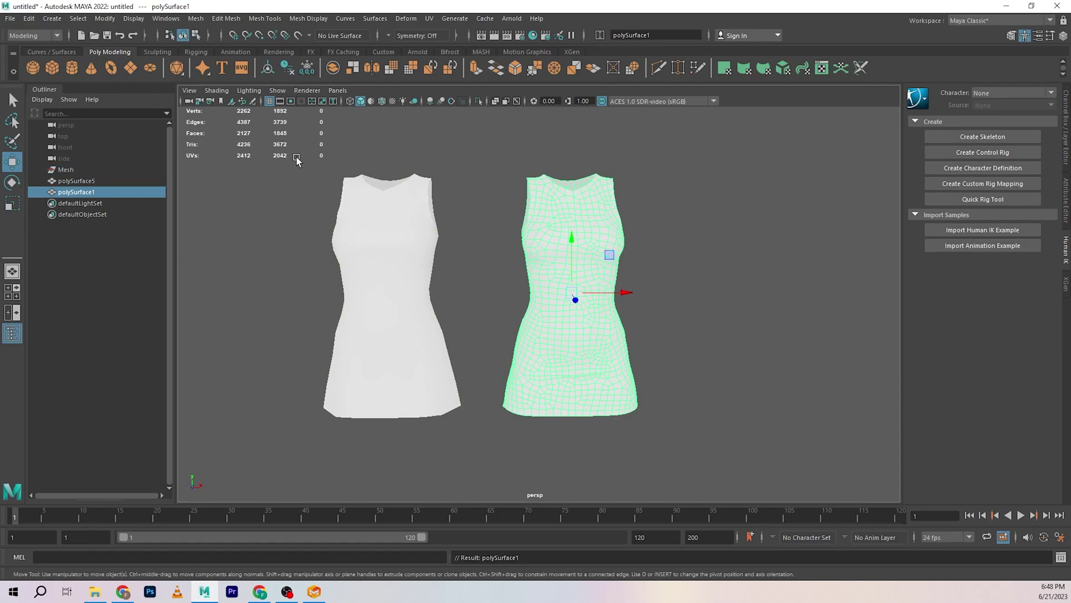
left_click_drag(286, 217, 610, 311)
left_click(70, 169)
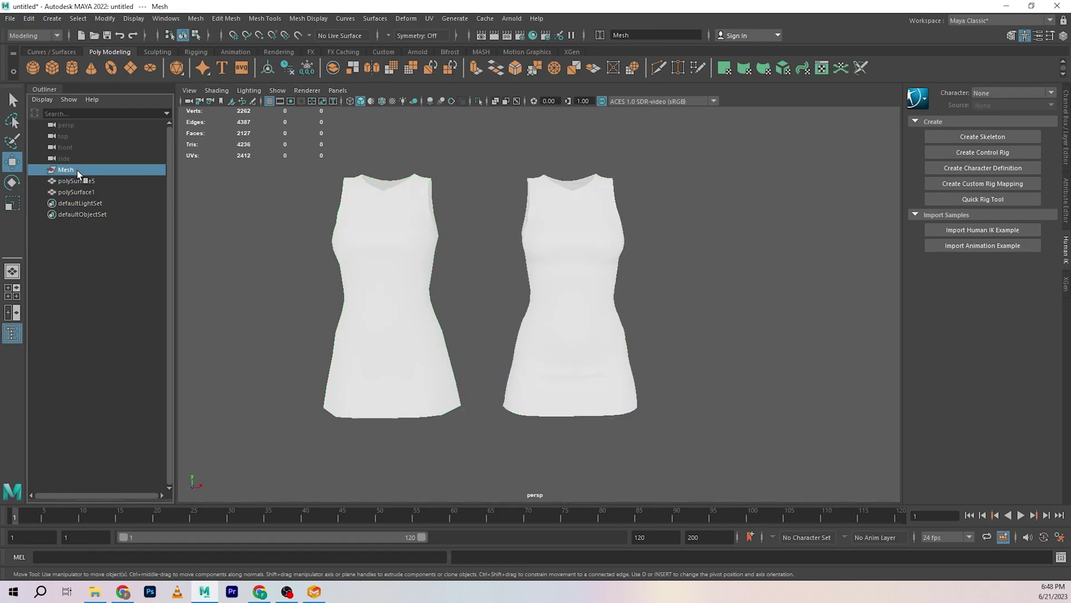
key("Delete")
Step: Turn on wireframe on shaded display and compare the topology of both dresses from several angles
left_click(565, 251)
left_click(453, 125)
left_click(381, 101)
scroll(686, 289, "up", 3)
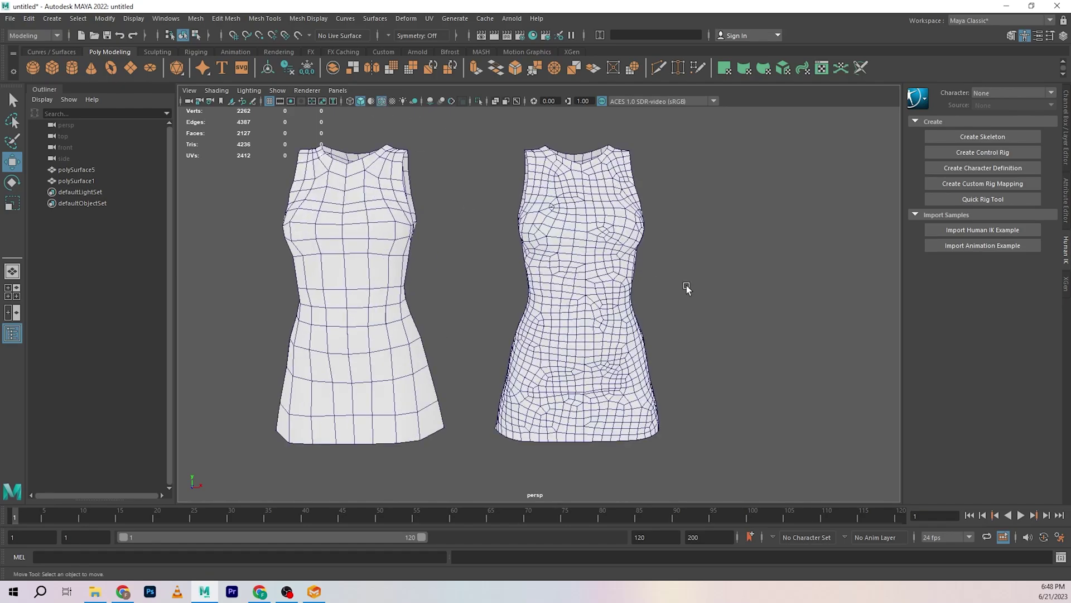
left_click_drag(707, 279, 729, 284, "alt")
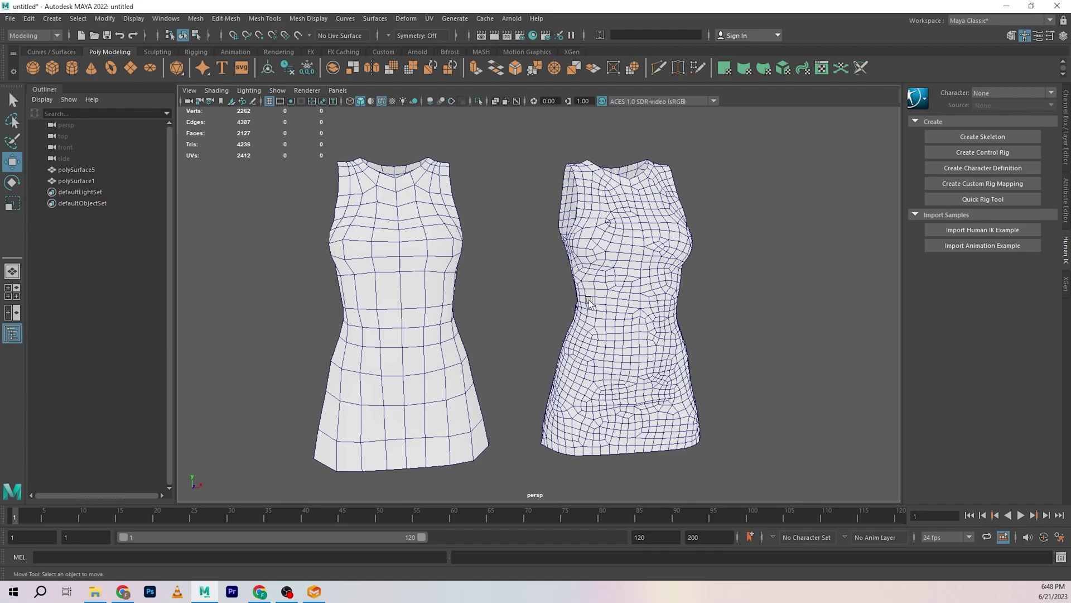
left_click_drag(702, 333, 606, 234, "alt")
left_click_drag(622, 296, 502, 325, "alt")
scroll(745, 303, "down", 3)
scroll(535, 325, "down", 2)
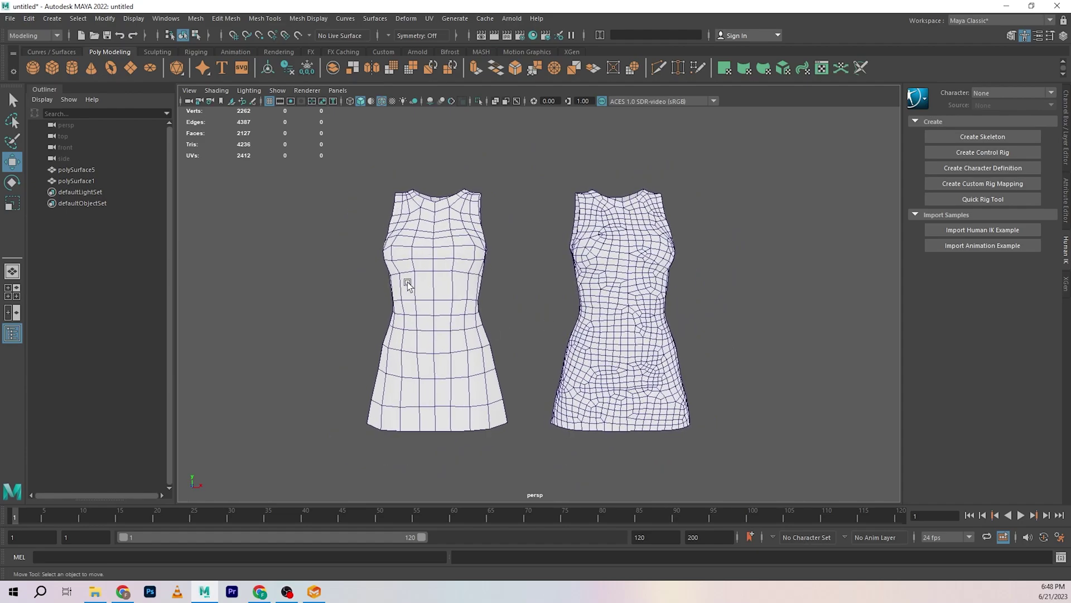
Step: Examine the retopologized dress's UV shells in the UV Editor
left_click(439, 252)
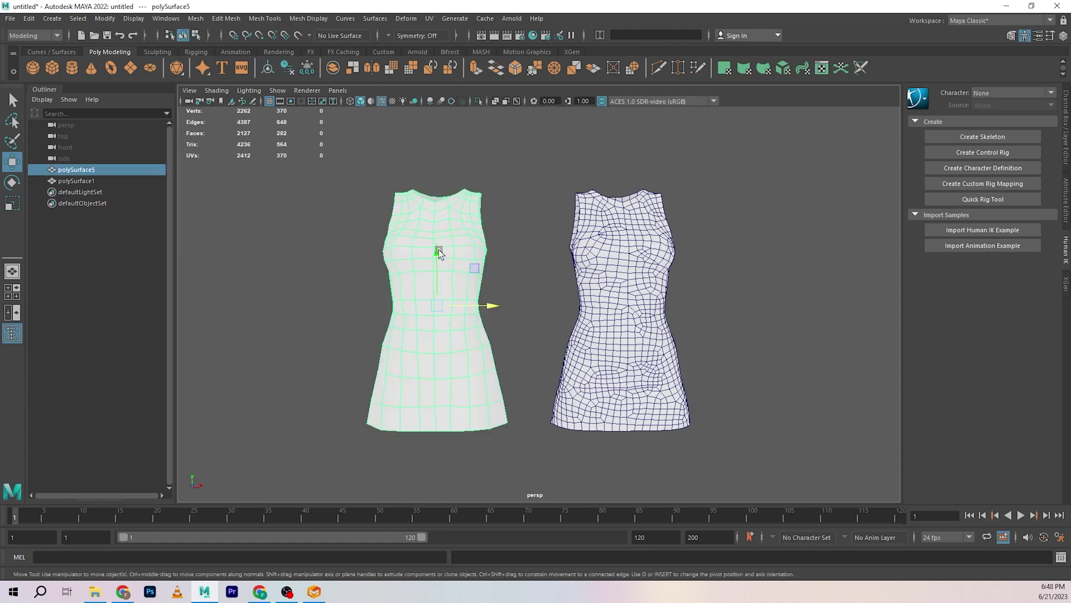
left_click(429, 18)
left_click(443, 38)
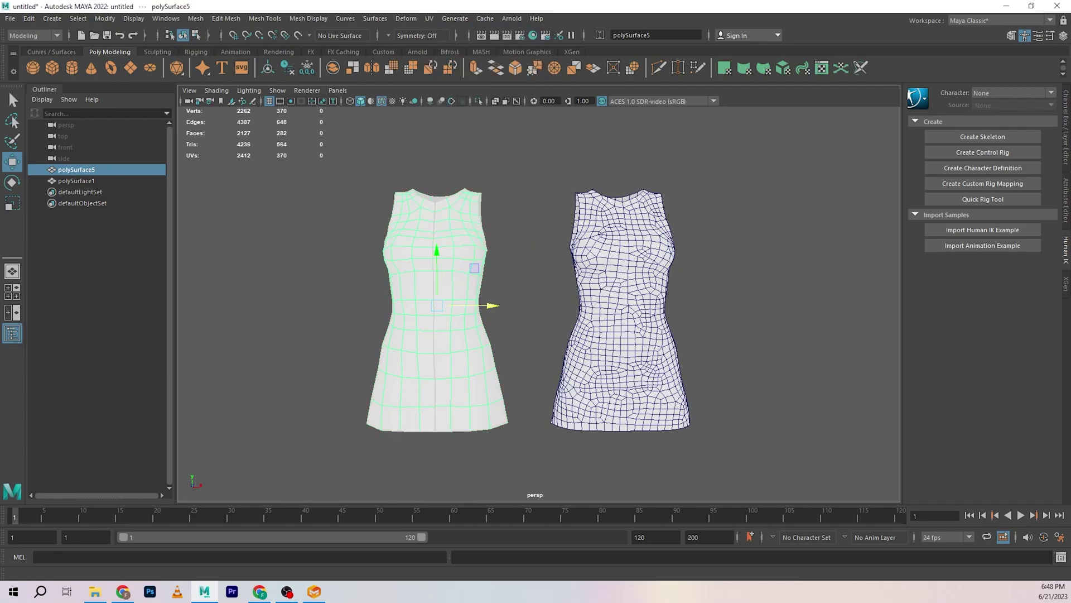
key("F11")
key("alt+d")
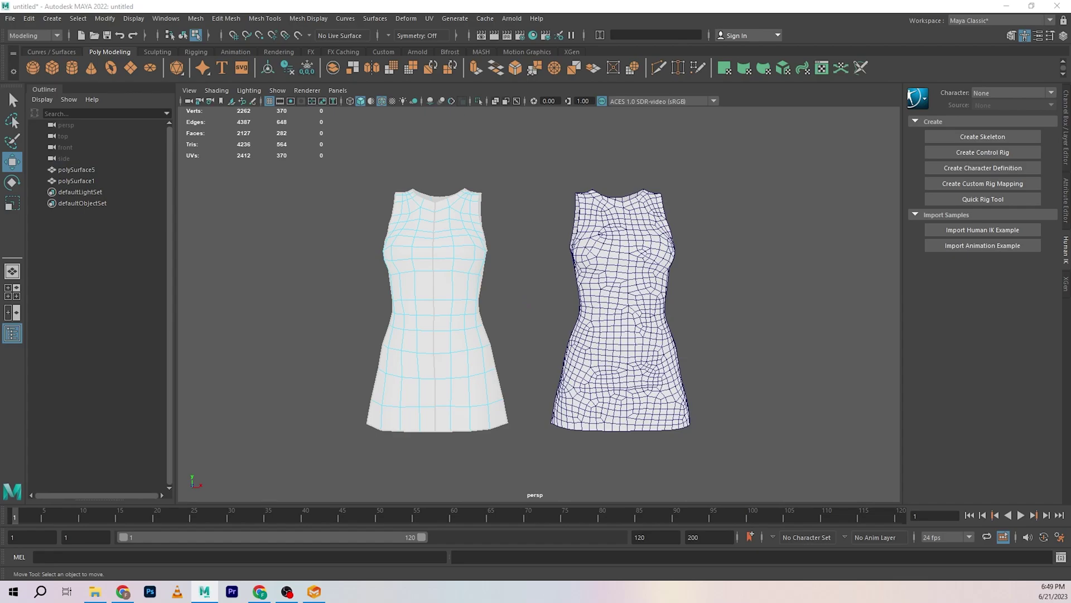
left_click_drag(1, 260, 526, 148)
scroll(661, 254, "down", 3)
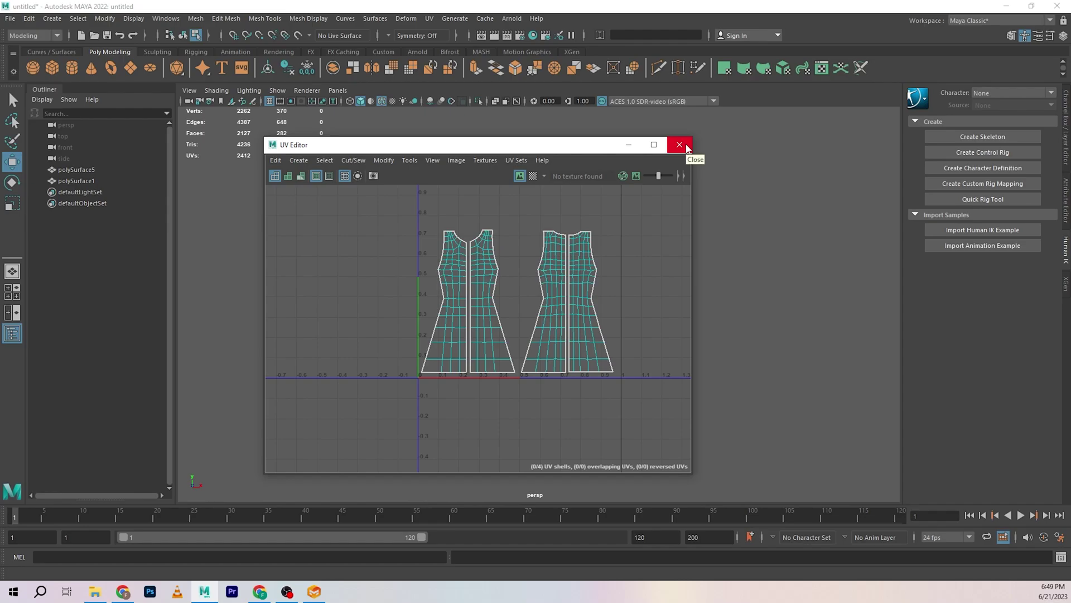
left_click(685, 146)
Step: Examine the original dress's UV shells in the UV Editor for comparison with the retopologized layout
left_click(643, 256)
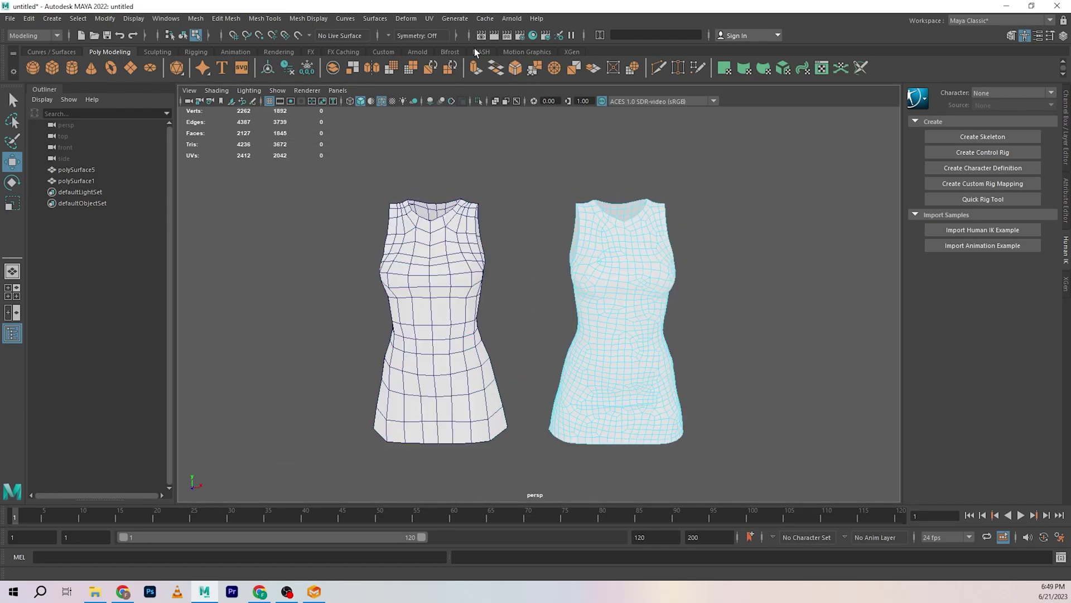
left_click(642, 312)
left_click(430, 18)
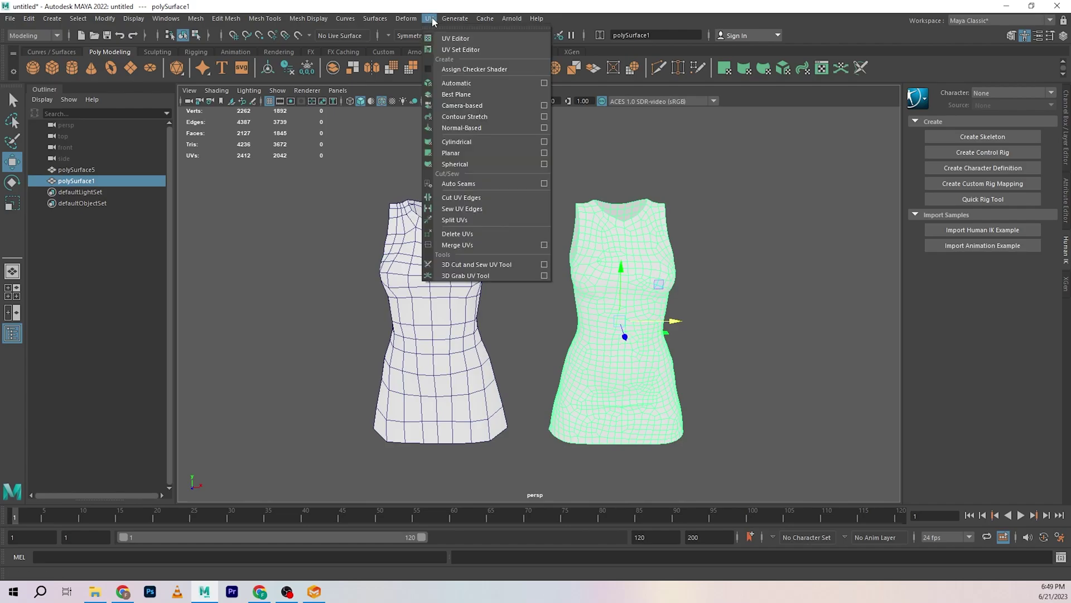
left_click(455, 38)
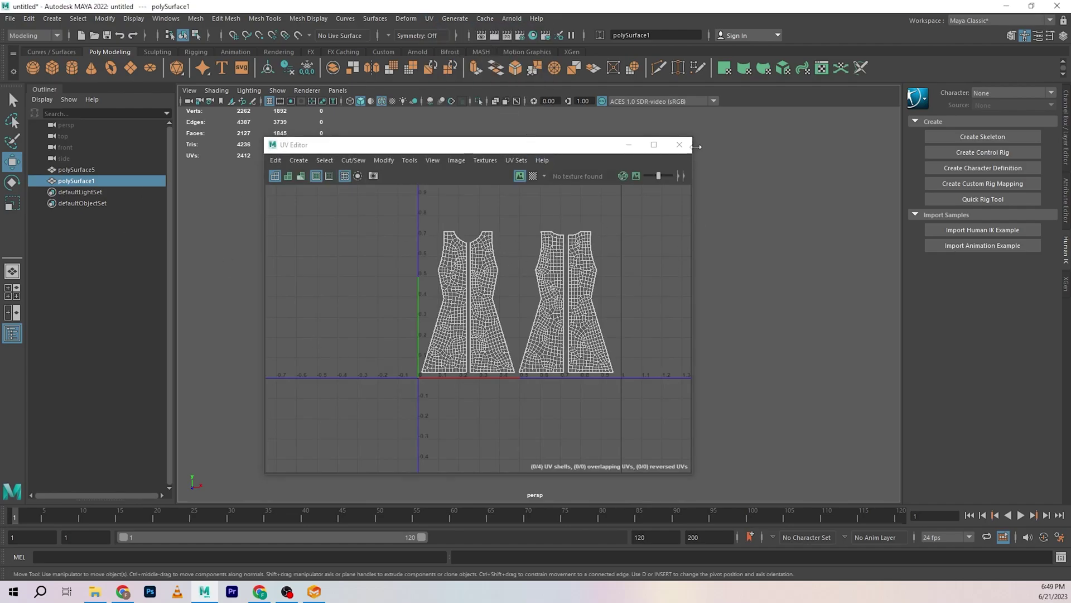
left_click(680, 145)
left_click(539, 304)
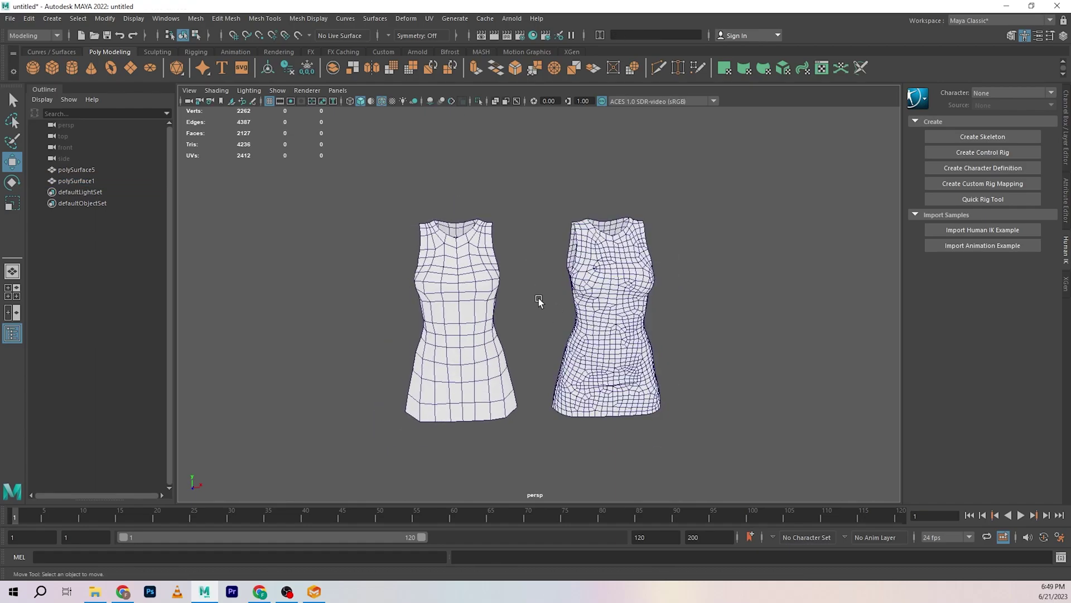
Step: Compare the mesh density and edge flow of the retopologized and original dresses side by side
left_click_drag(539, 304, 538, 330, "alt")
left_click(628, 302)
left_click(748, 337)
scroll(715, 358, "down", 2)
left_click_drag(715, 359, 720, 349, "alt")
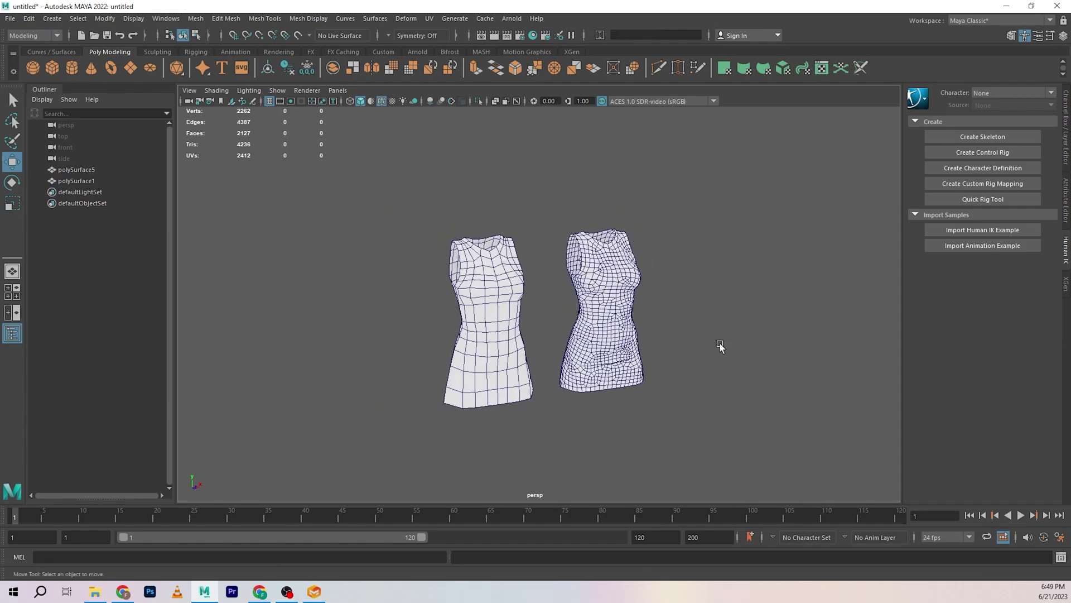
left_click(509, 311)
left_click_drag(426, 279, 378, 299, "alt")
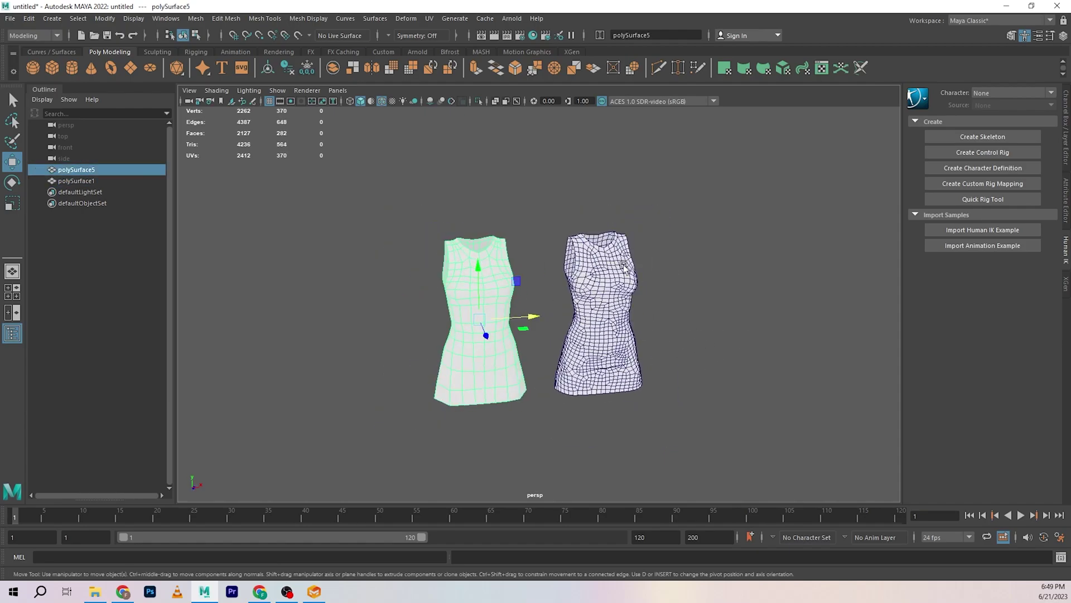
left_click(393, 341)
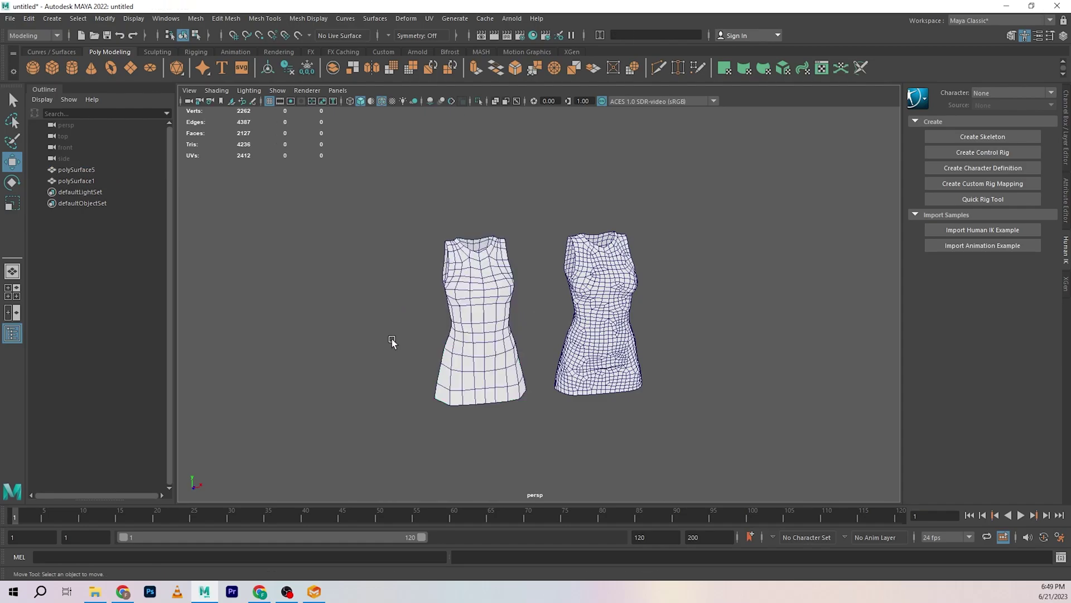
left_click_drag(393, 341, 423, 362, "alt")
scroll(414, 343, "up", 4)
middle_click_drag(491, 368, 450, 356, "alt")
scroll(465, 360, "down", 2)
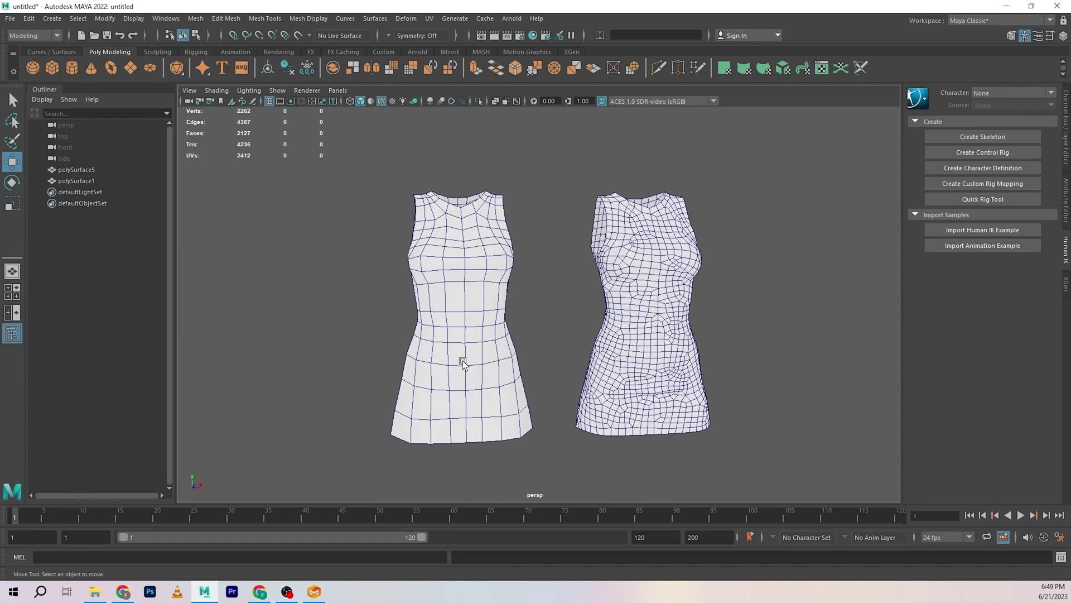
left_click_drag(464, 363, 471, 358, "alt")
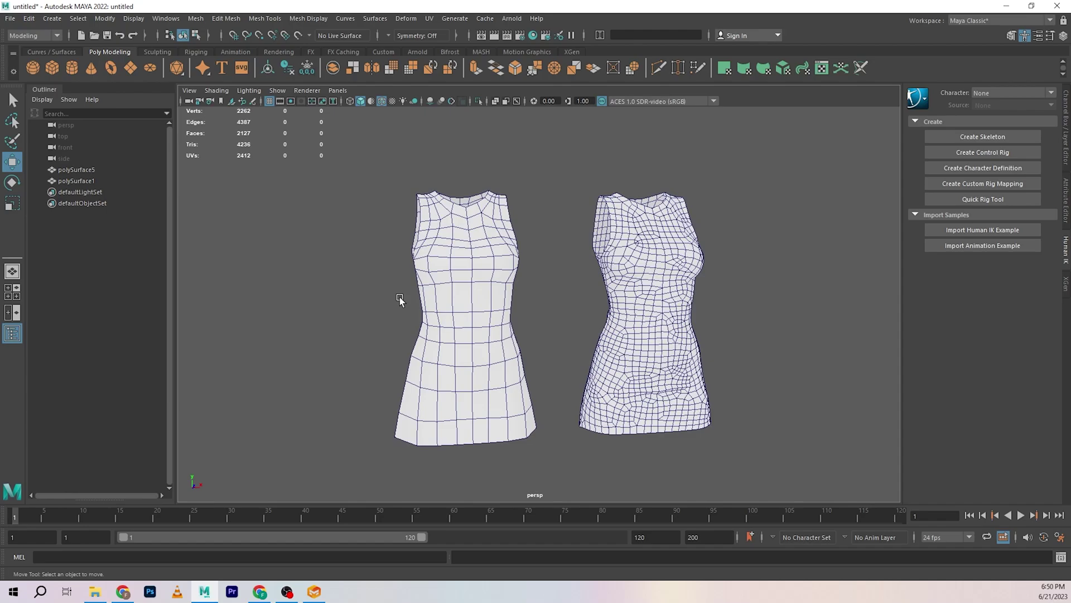
left_click(650, 308)
left_click(509, 335)
left_click(561, 330)
left_click(649, 318)
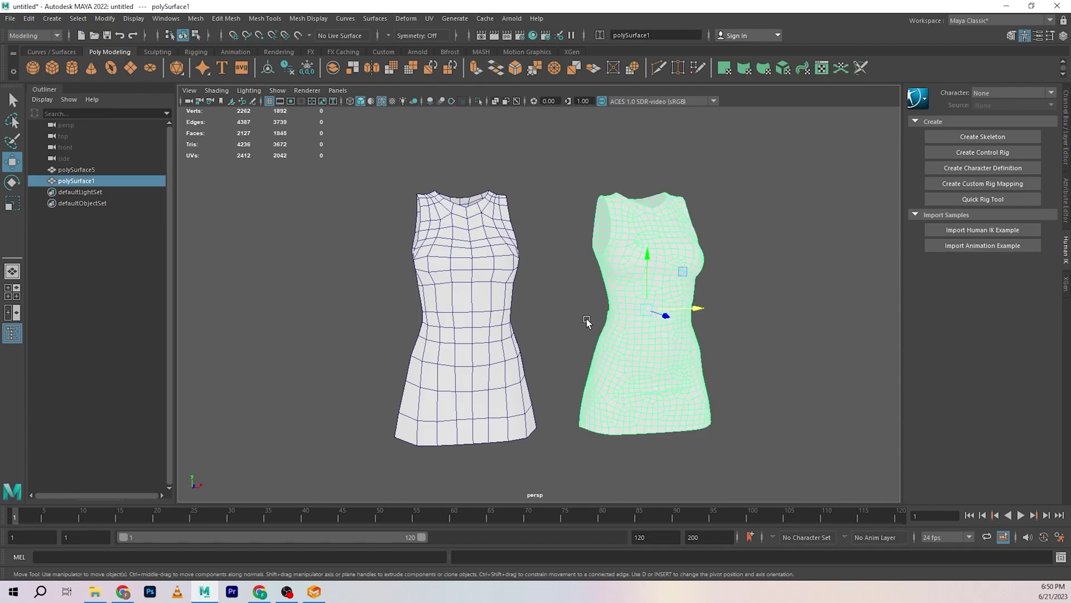
left_click(587, 322)
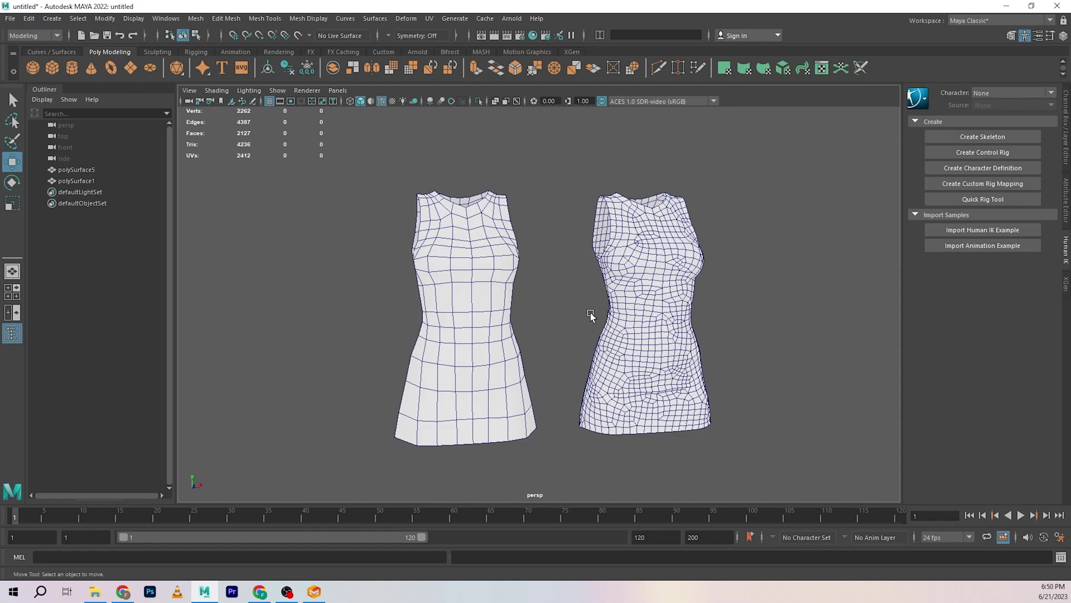
Step: In the front view, select only the vertices along the vertical center seam of the retopologized dress, polySurface5
left_click(460, 298)
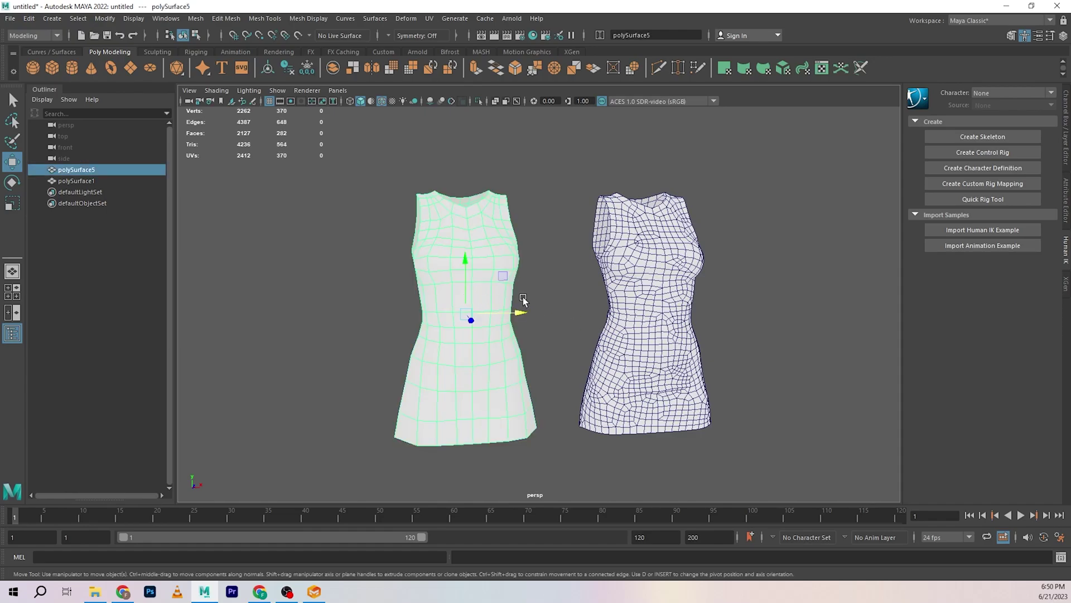
mouse_move(554, 287)
left_mouse_down("alt")
mouse_move(533, 299)
mouse_move(565, 291)
left_mouse_up("alt")
key("space")
key("space")
key("f")
scroll(612, 317, "down", 2)
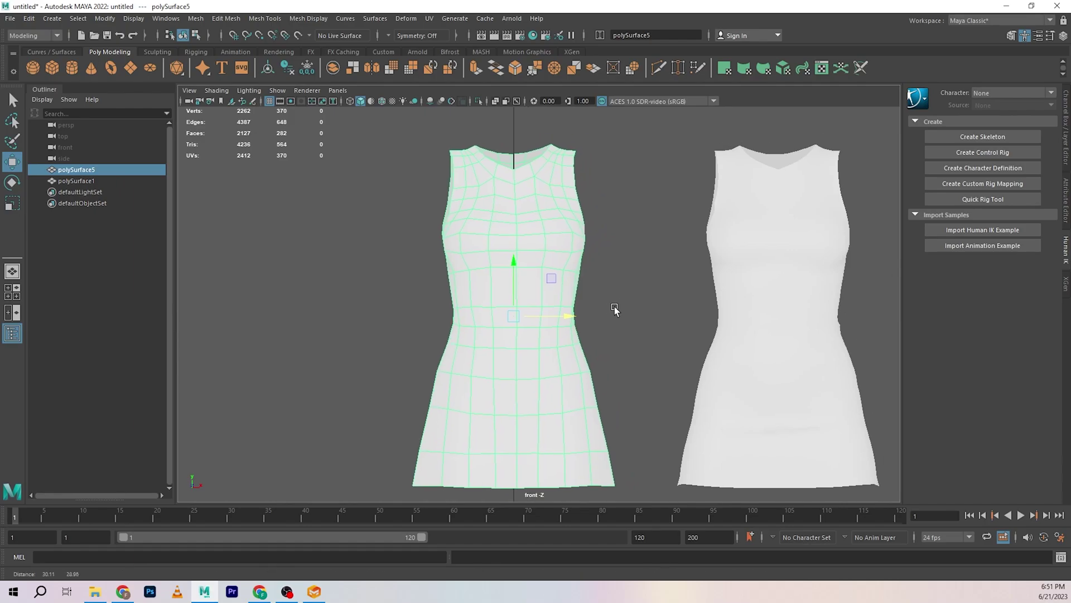
right_click_drag(616, 188, 571, 186)
scroll(607, 208, "down", 2)
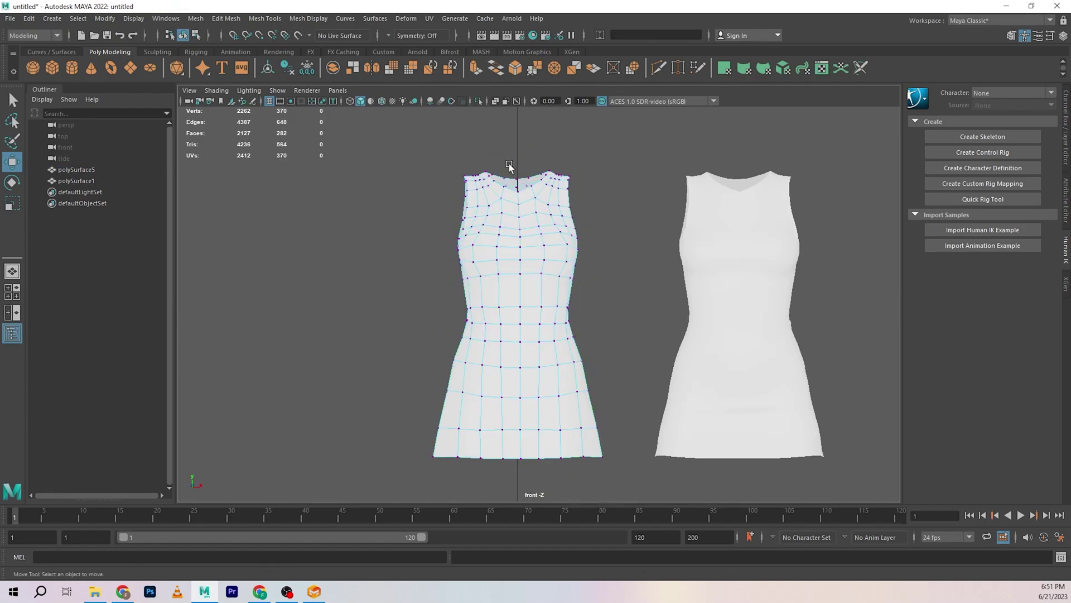
left_click_drag(508, 162, 529, 467)
left_click_drag(565, 145, 527, 238, "ctrl")
Step: Return to the perspective view and show the dresses in wireframe to inspect the selected center-seam vertices
key("space")
key("space")
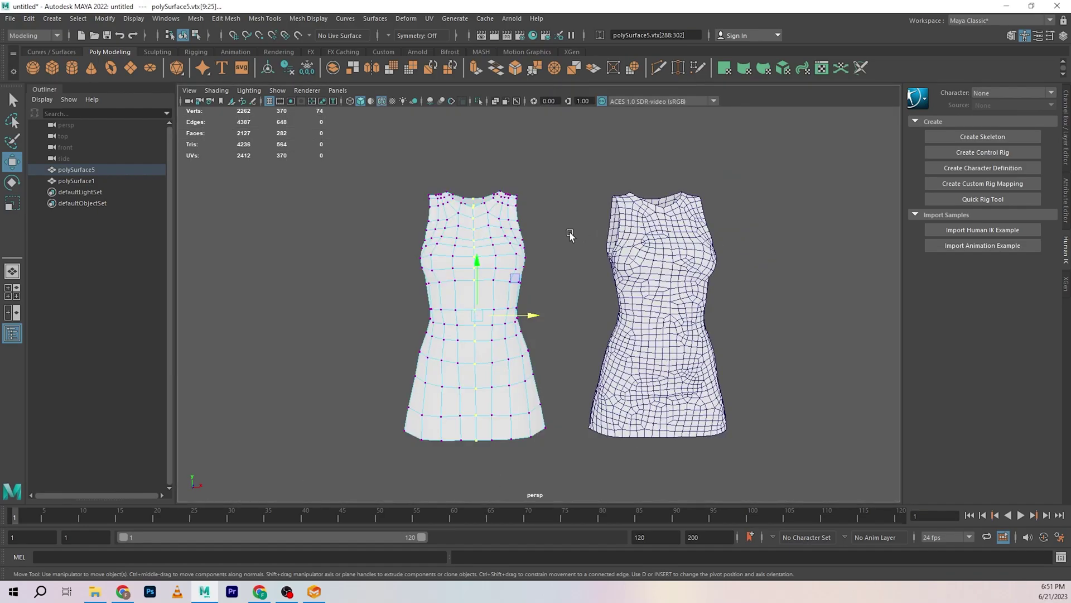
key("4")
scroll(538, 279, "up", 2)
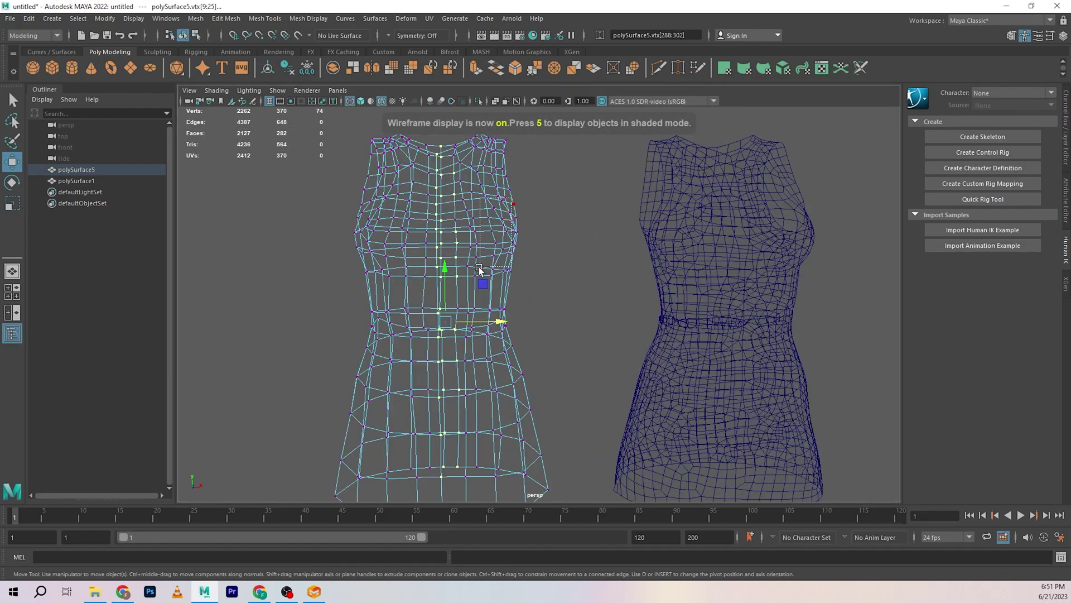
Step: Deselect the stray vertices outside the center seam of the retopologized dress, keeping only the front and back seam vertices selected
middle_click_drag(517, 295, 567, 234, "alt")
left_click_drag(577, 231, 509, 422, "ctrl")
left_click_drag(557, 348, 593, 204, "alt")
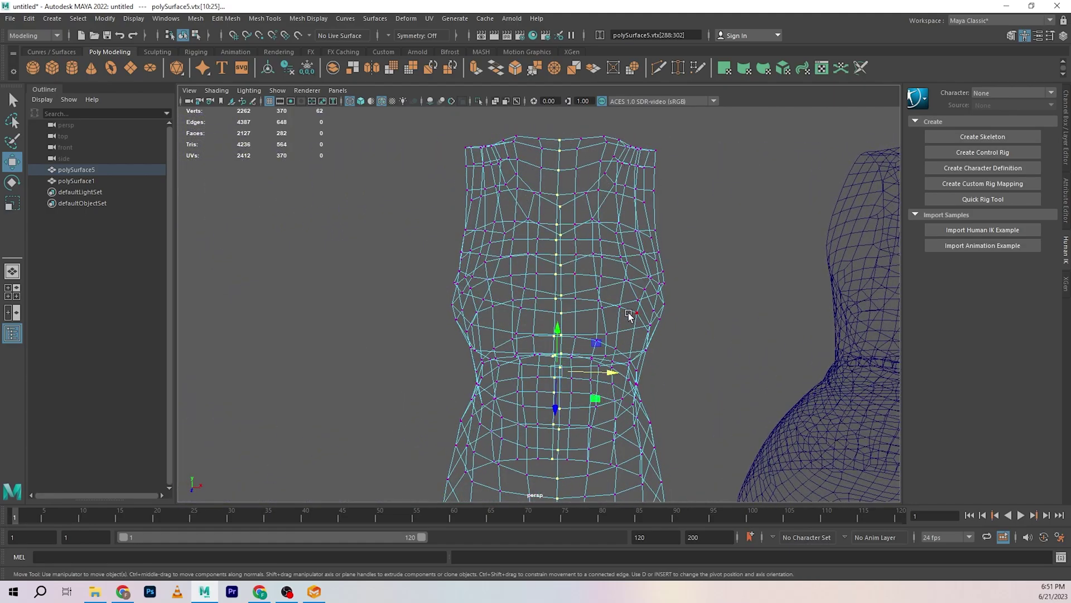
left_click_drag(629, 318, 644, 287, "alt")
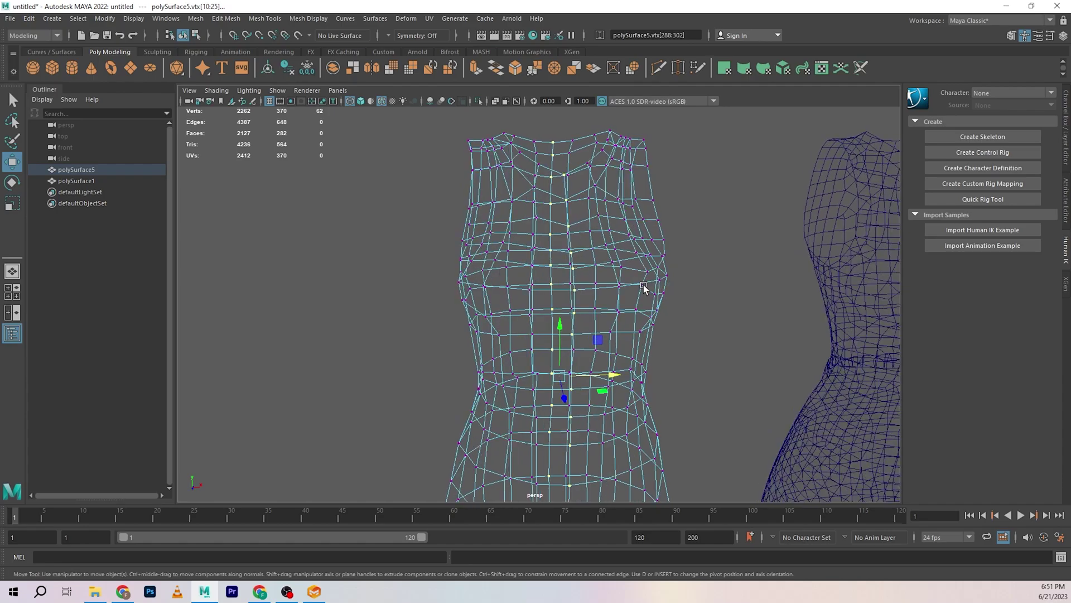
Step: Show the dresses shaded, merge the selected center-seam vertices with a 0.01 distance threshold, and clear the selection
key("5")
scroll(617, 263, "up", 3)
right_click(585, 212, "shift")
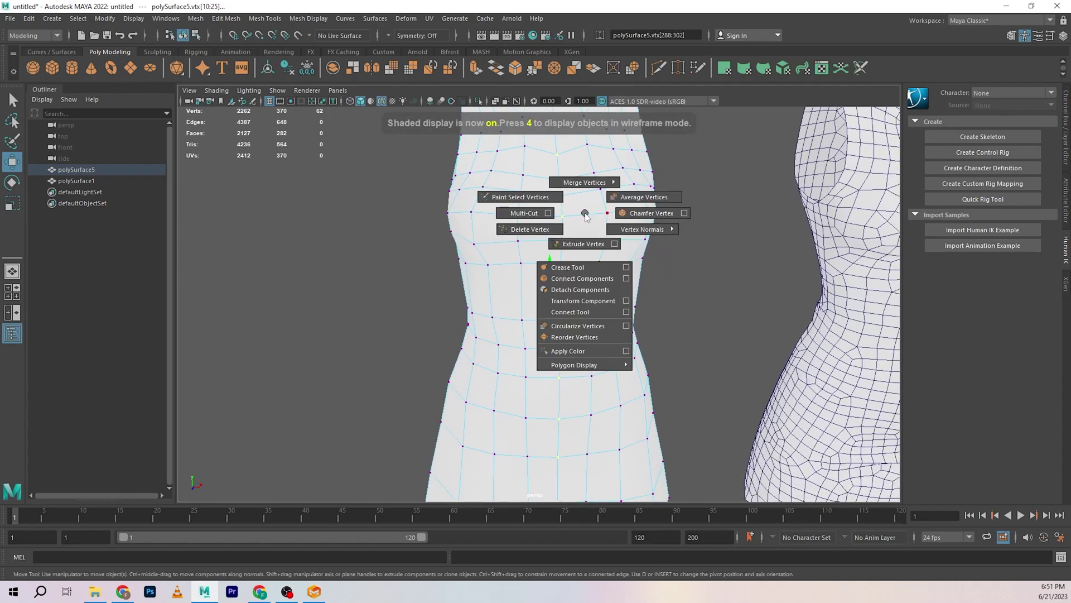
right_click_drag(584, 213, 642, 166, "shift")
key("f")
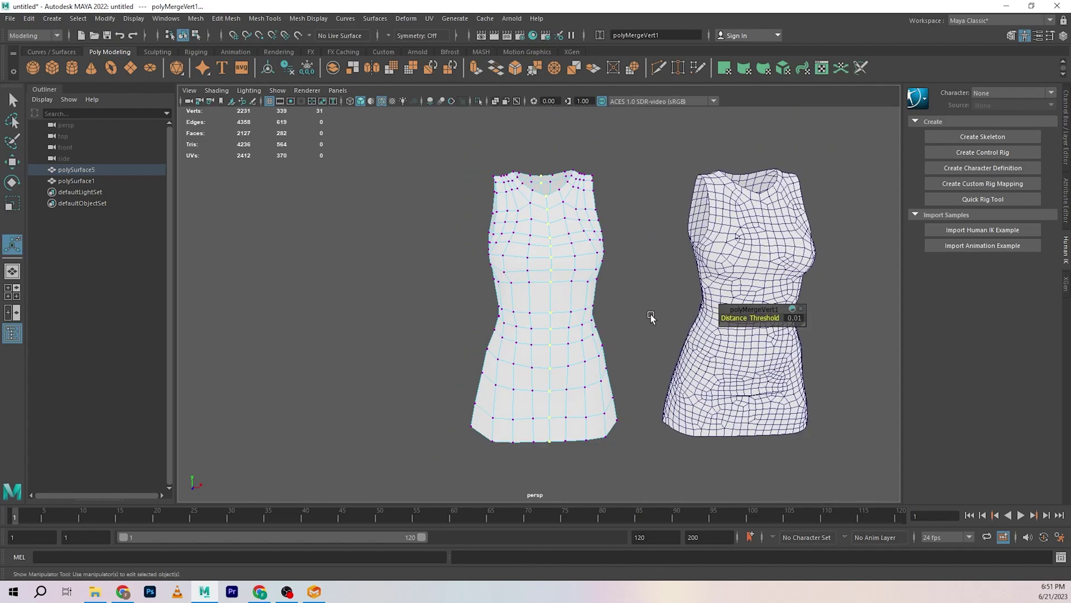
left_click(620, 281)
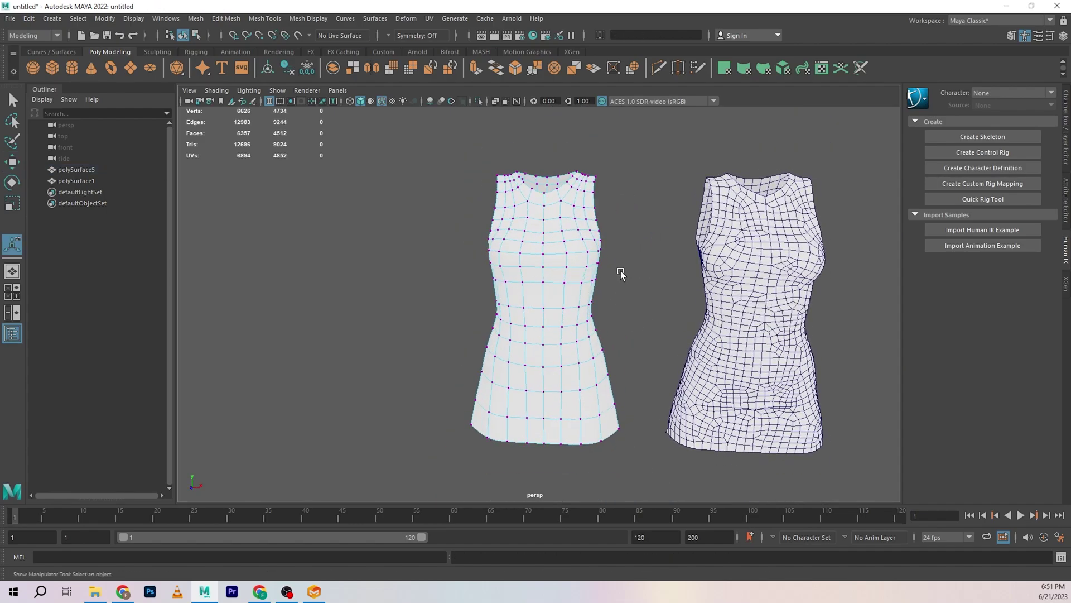
Step: Inspect the sides of the merged dress up close and return it to object mode with nothing selected
left_click_drag(621, 281, 736, 311, "alt")
scroll(558, 279, "up", 4)
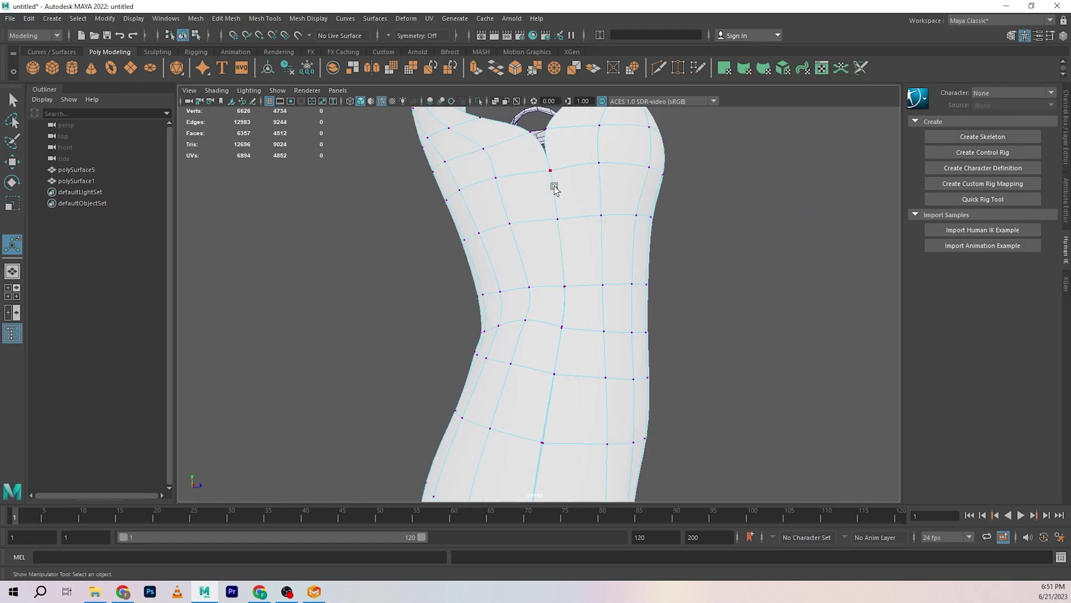
scroll(581, 193, "up", 2)
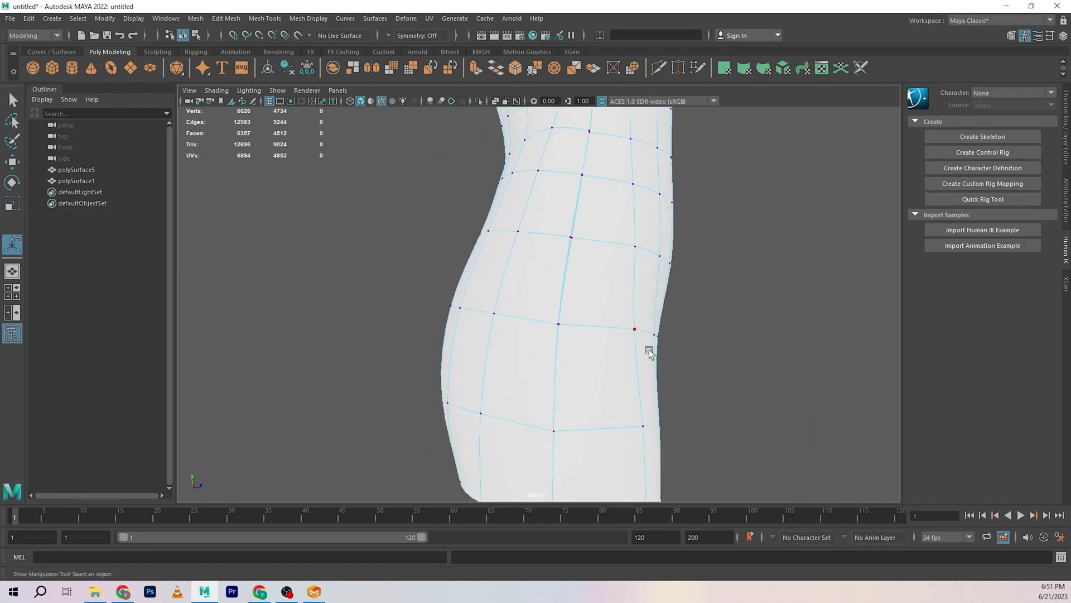
left_click_drag(649, 352, 528, 282, "alt")
scroll(623, 342, "down", 5)
key("1")
right_click(541, 231)
right_click_drag(542, 231, 596, 215)
key("q")
left_click(647, 209)
right_click_drag(636, 289, 600, 277, "alt")
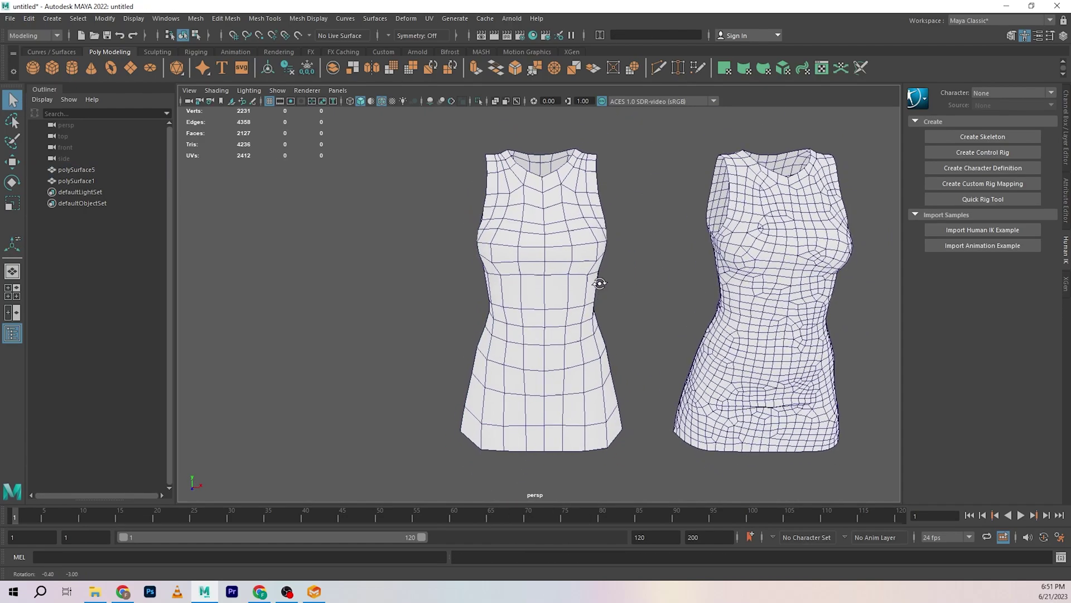
Step: Turn off the wireframe-on-shaded overlay and compare the plain shaded shapes of the retopologized and original dresses
left_click_drag(600, 278, 603, 262, "alt")
left_click(602, 291)
scroll(602, 293, "down", 3)
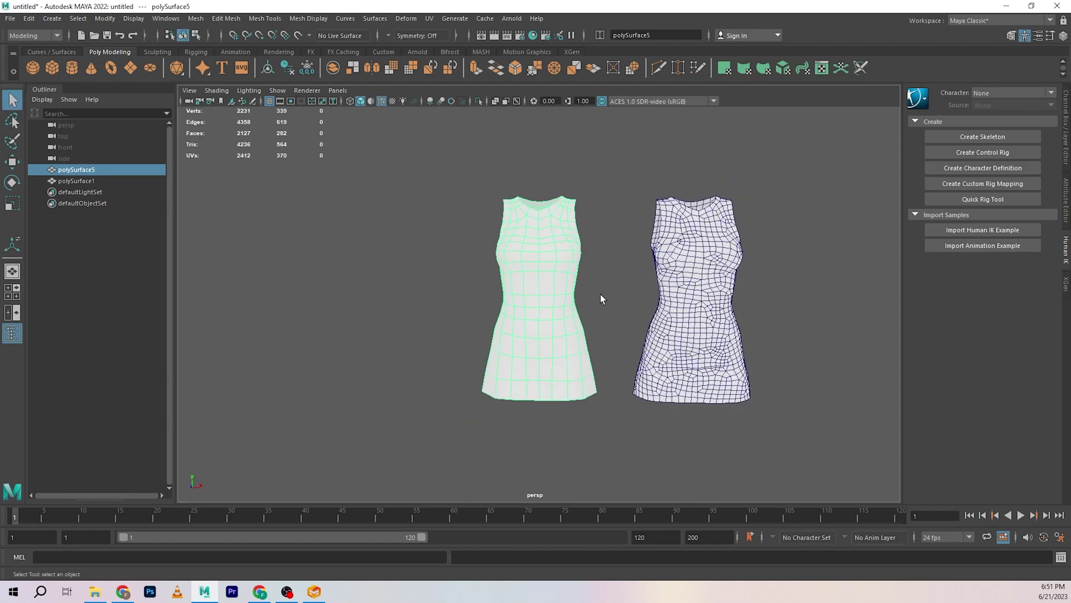
left_click(593, 291)
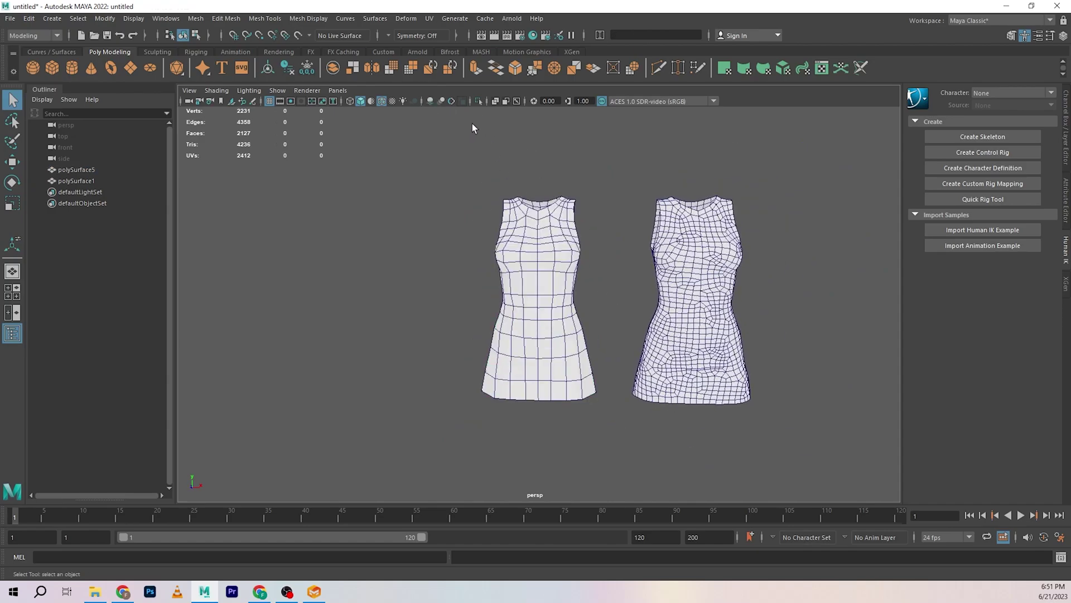
left_click(382, 101)
left_click_drag(646, 282, 641, 286, "alt")
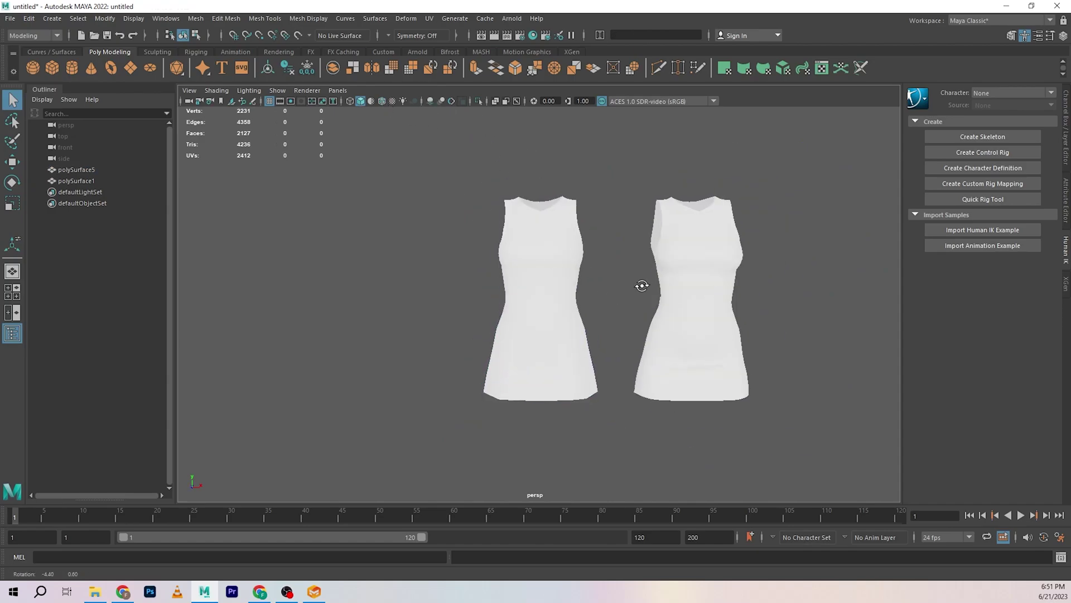
left_click(535, 302)
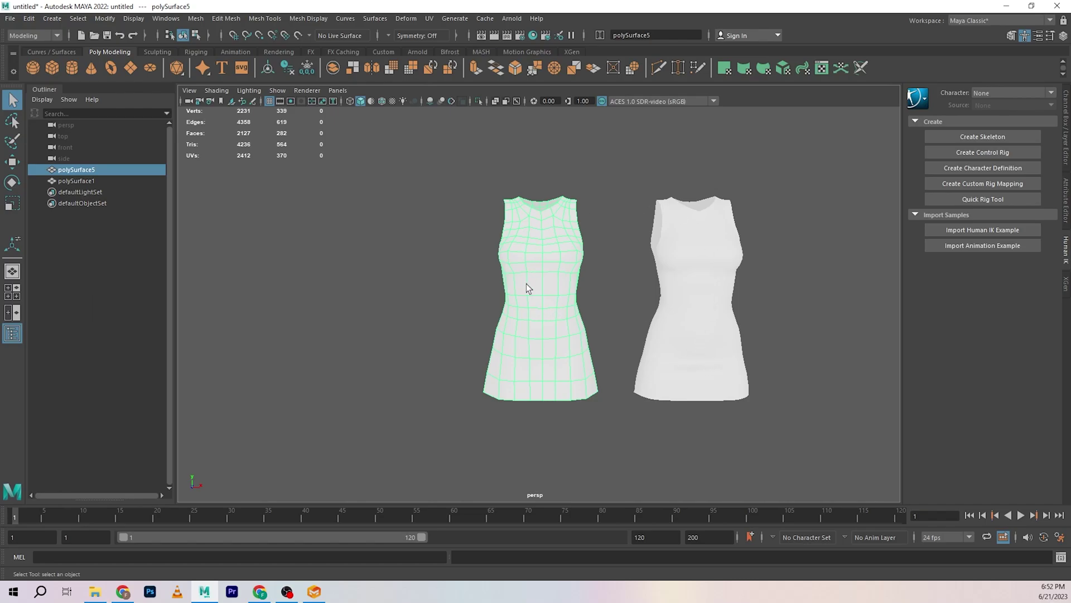
left_click(434, 199)
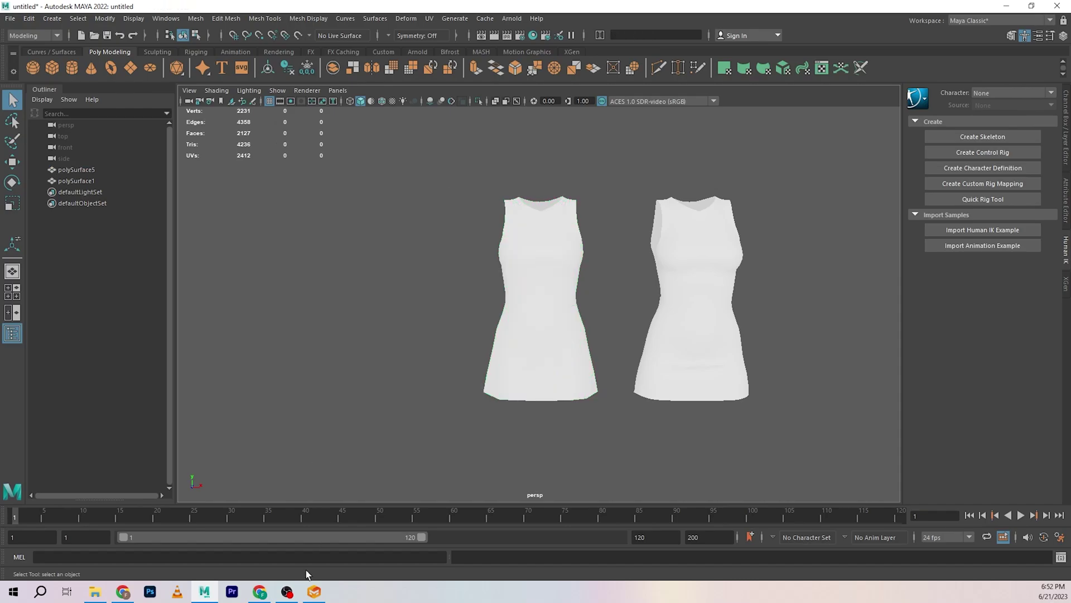
left_click(279, 591)
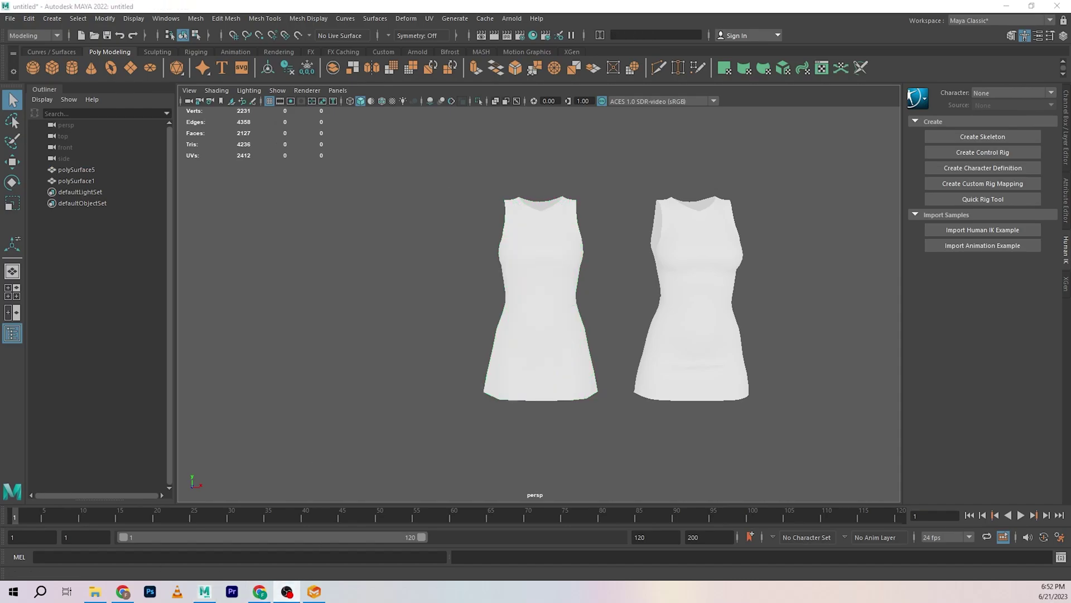